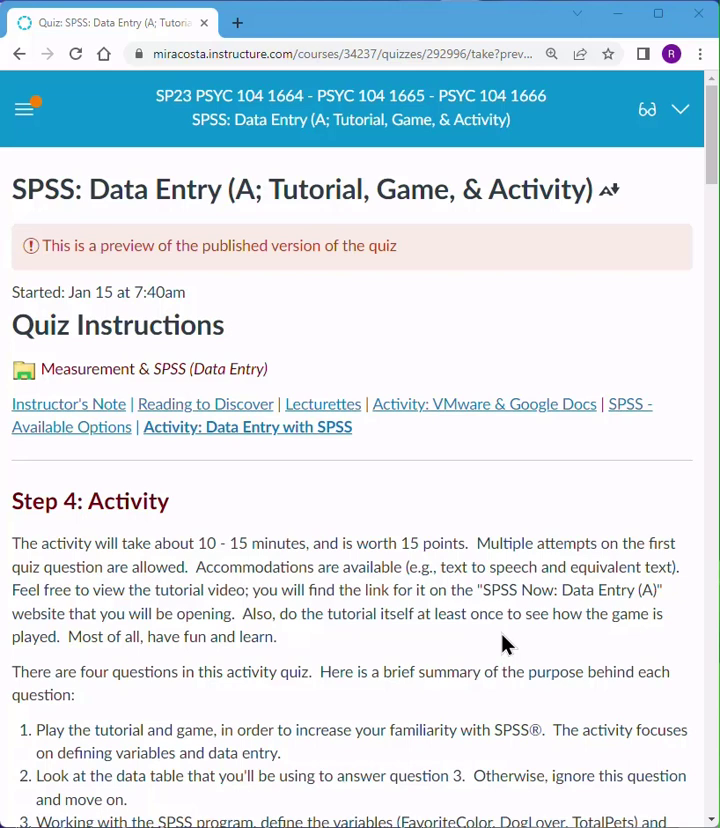
Scroll the Canvas quiz down past Question 2's survey table to Question 3's SPSS instructions
scroll(502, 643, down, 8)
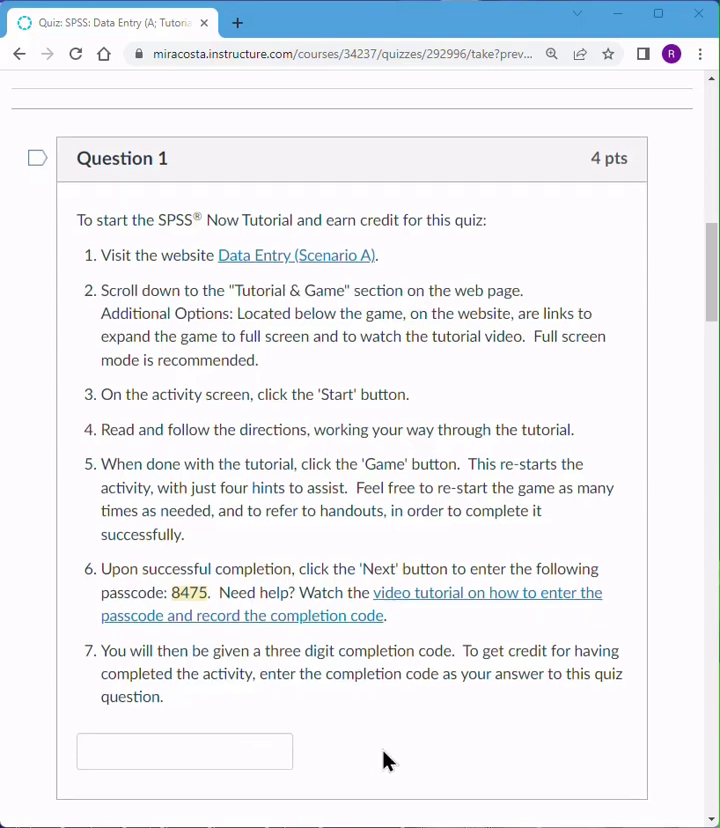
scroll(386, 757, down, 6)
scroll(386, 760, down, 3)
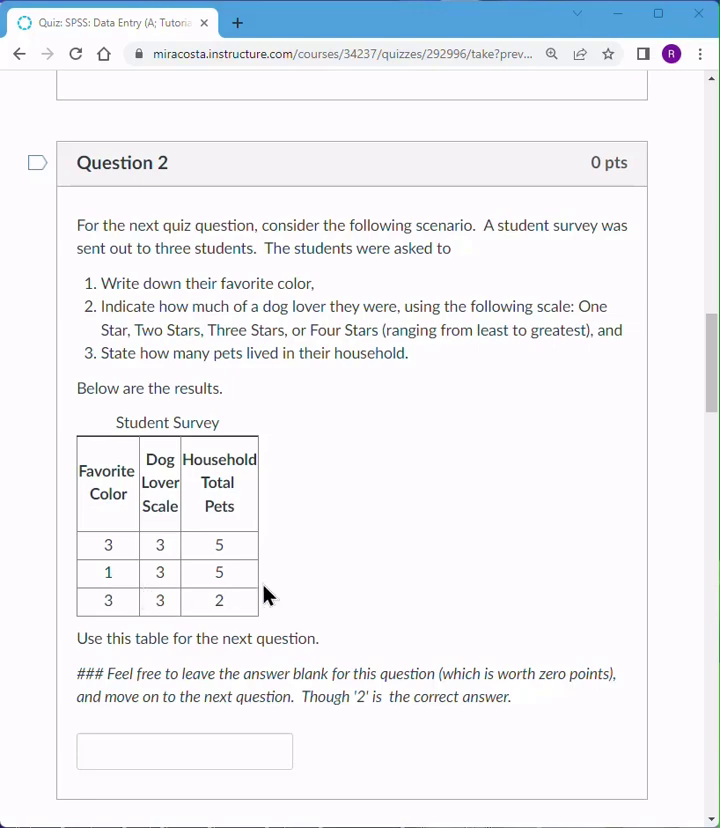
scroll(266, 597, down, 1)
scroll(270, 600, down, 8)
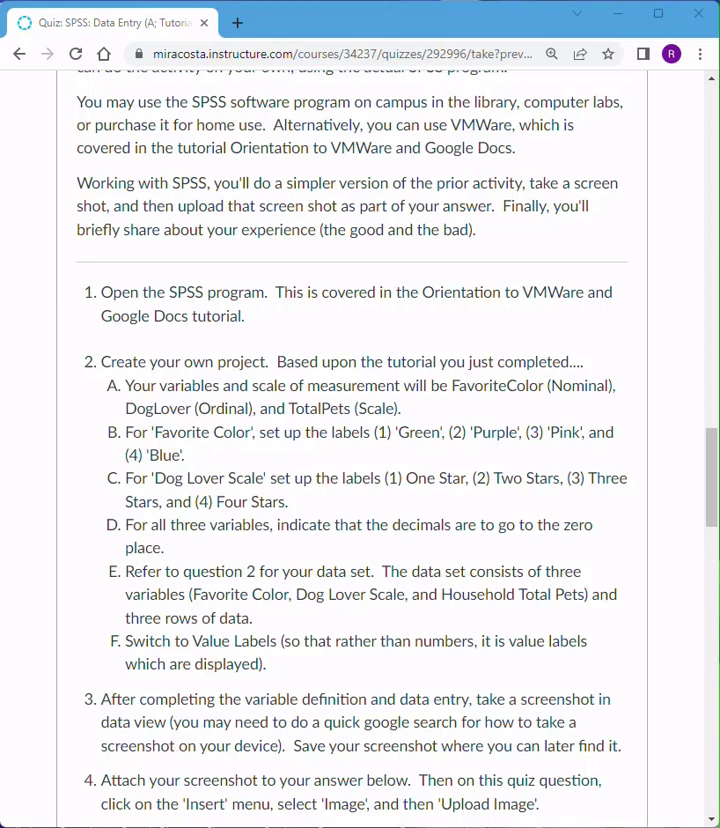
Load view.miracosta.edu in a new tab and launch VMware Horizon Client from the page
key(ctrl+t)
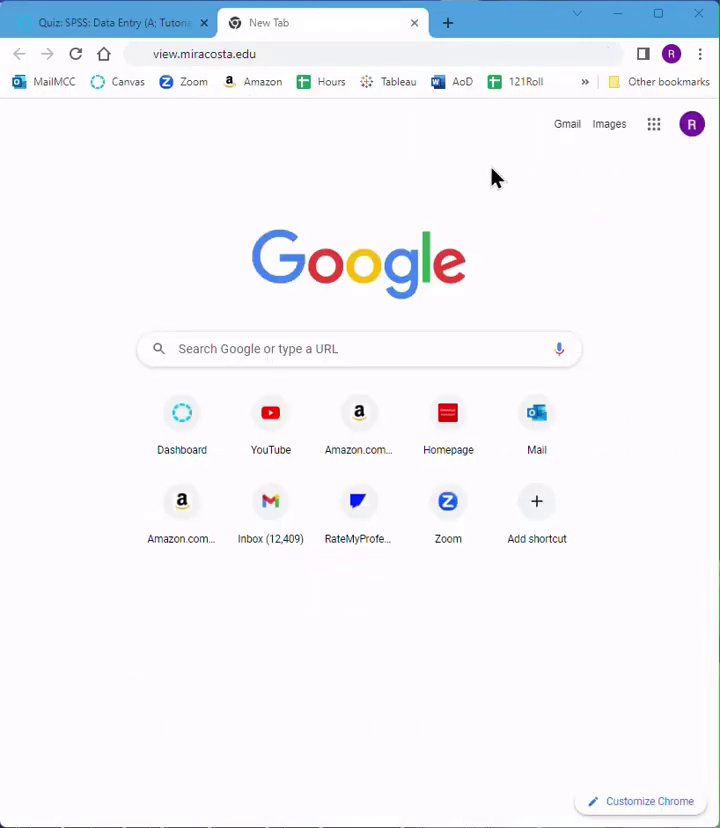
click(345, 54)
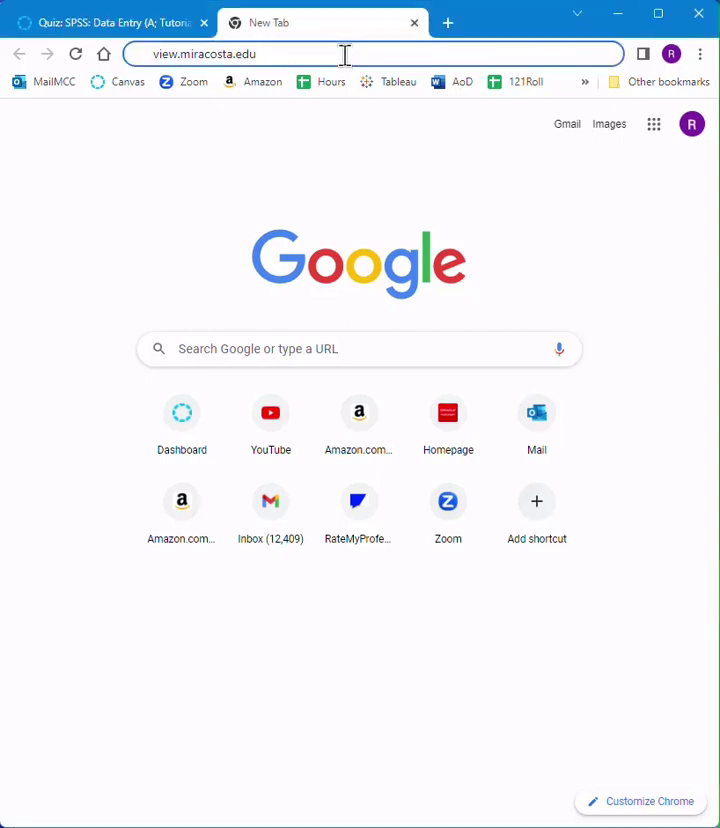
key(Return)
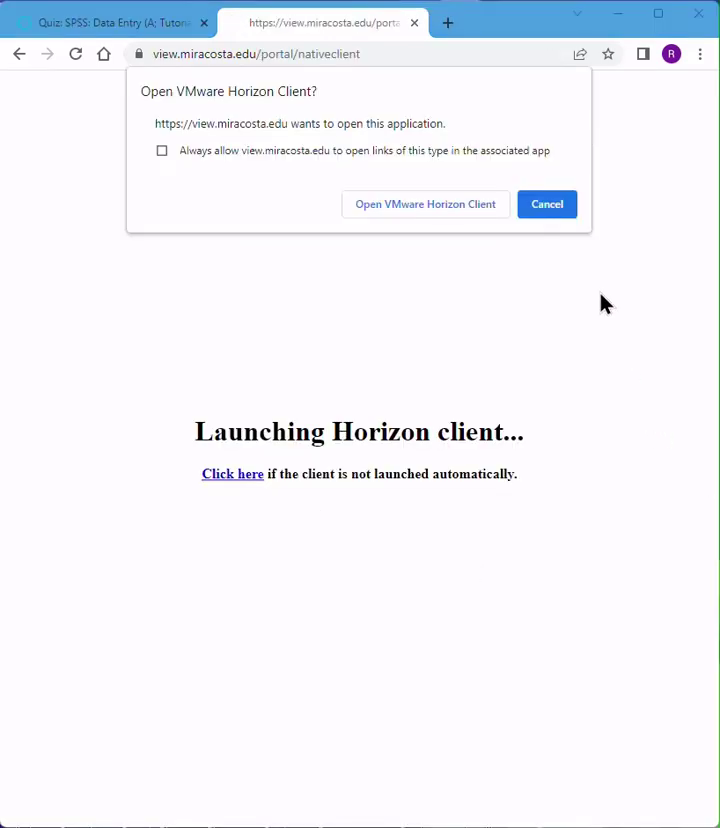
click(433, 205)
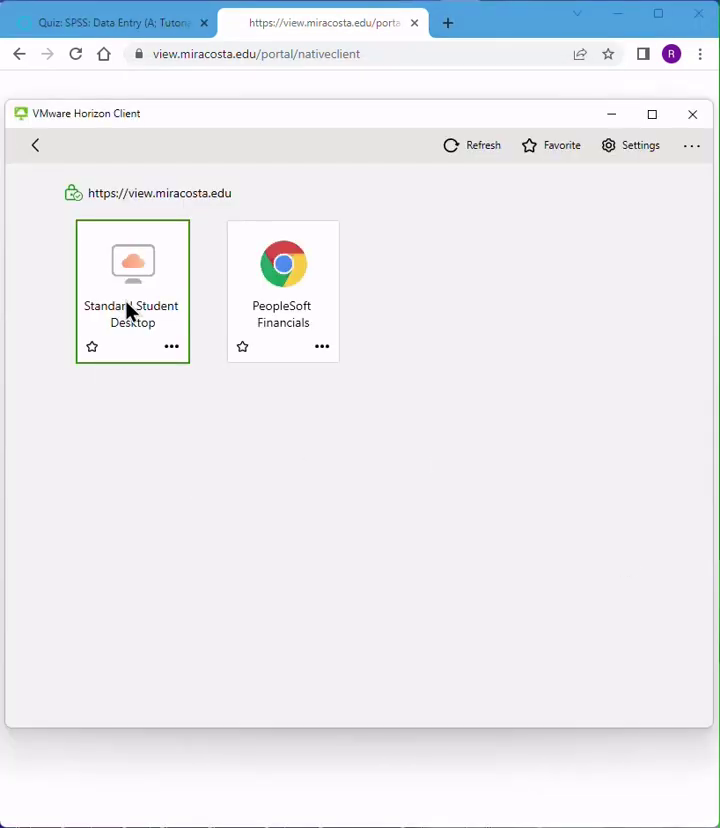
Connect to the Standard Student Desktop with the account password and start IBM SPSS Statistics 27
double_click(128, 289)
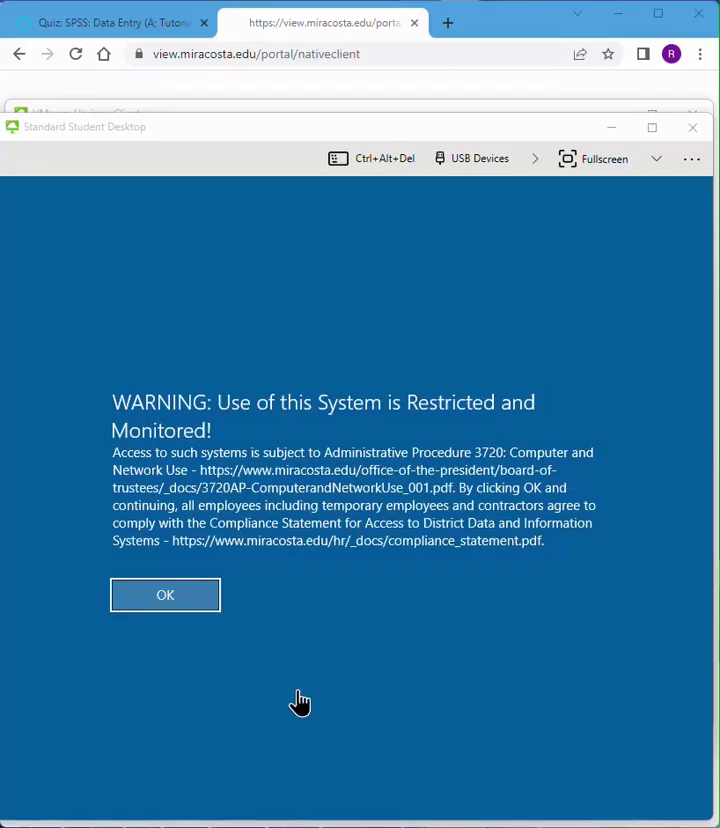
key(Return)
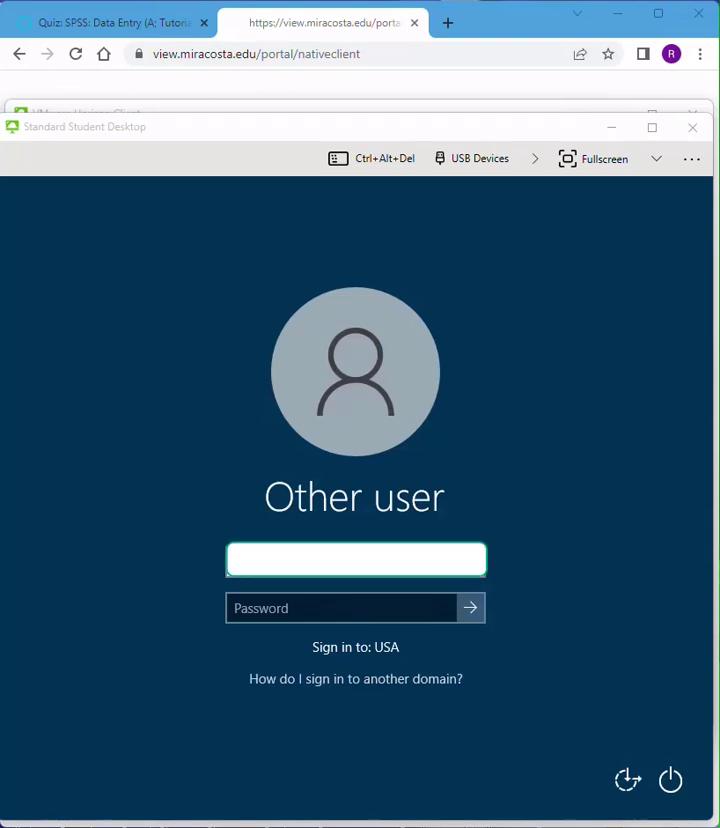
key(Tab)
key(ctrl+v)
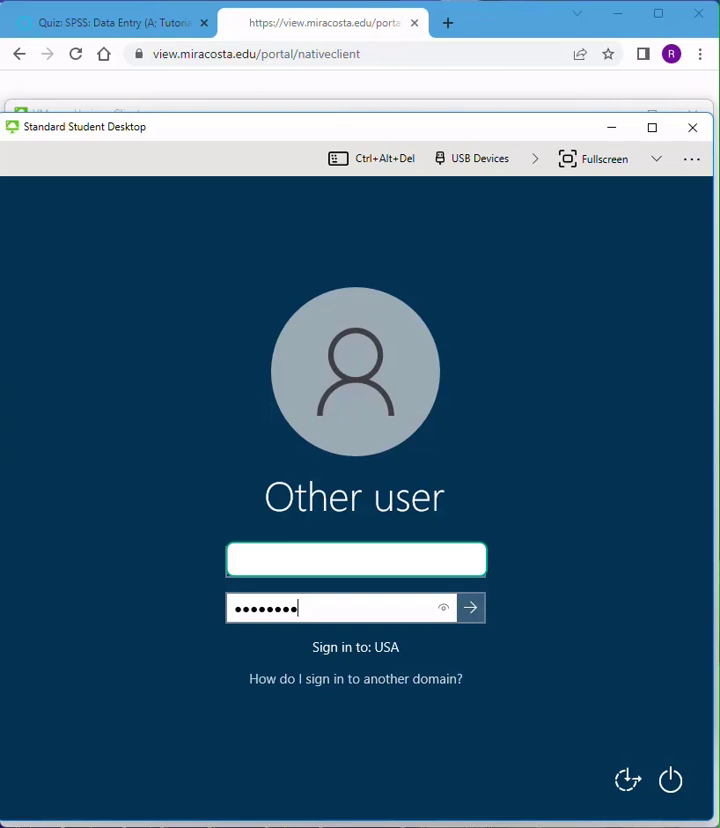
key(Return)
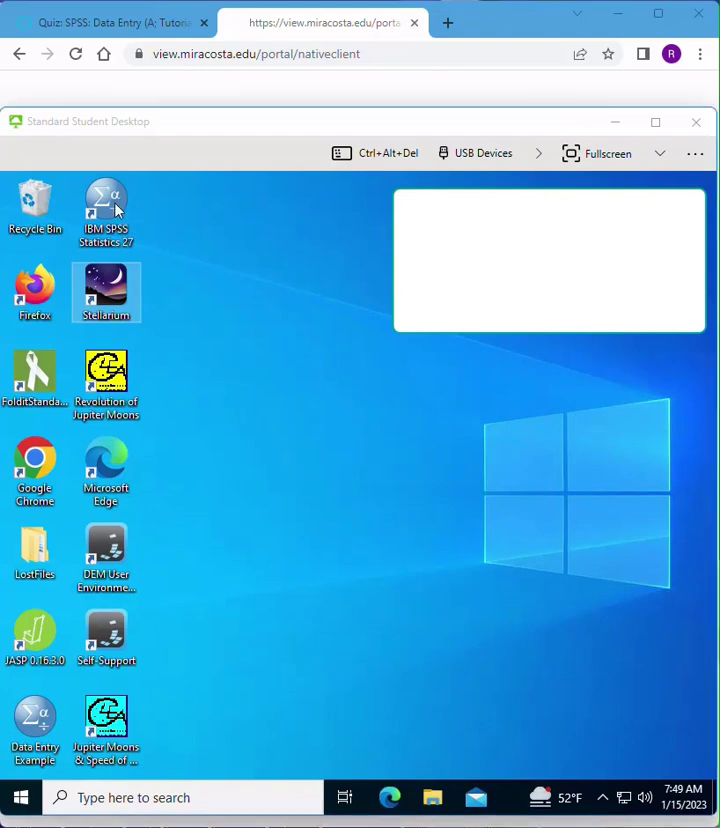
click(116, 215)
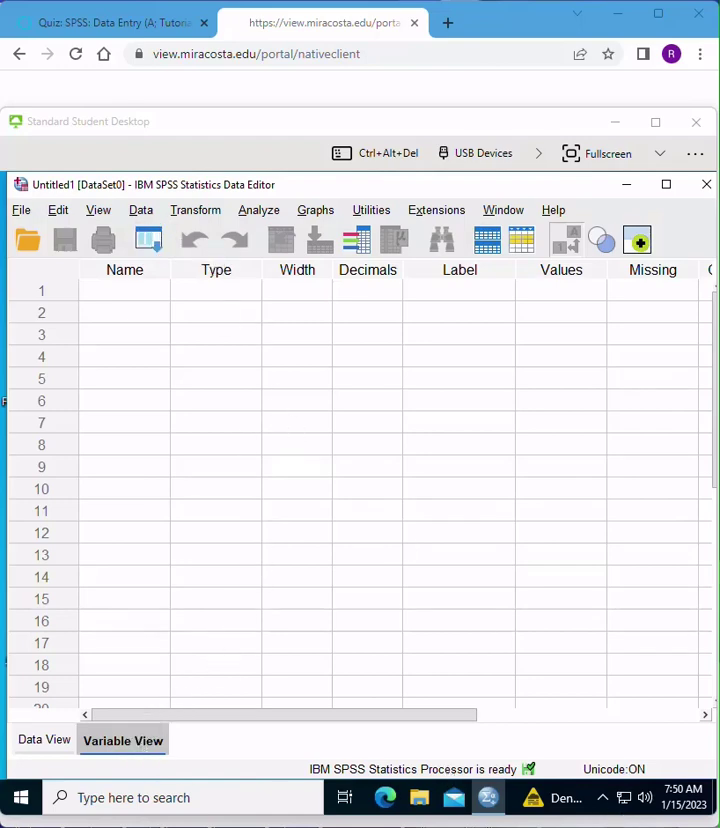
Check the quiz, then define row 1 as FavoriteColor, labelled 'Favorite Color', with Nominal measure
key(ctrl+shift+Tab)
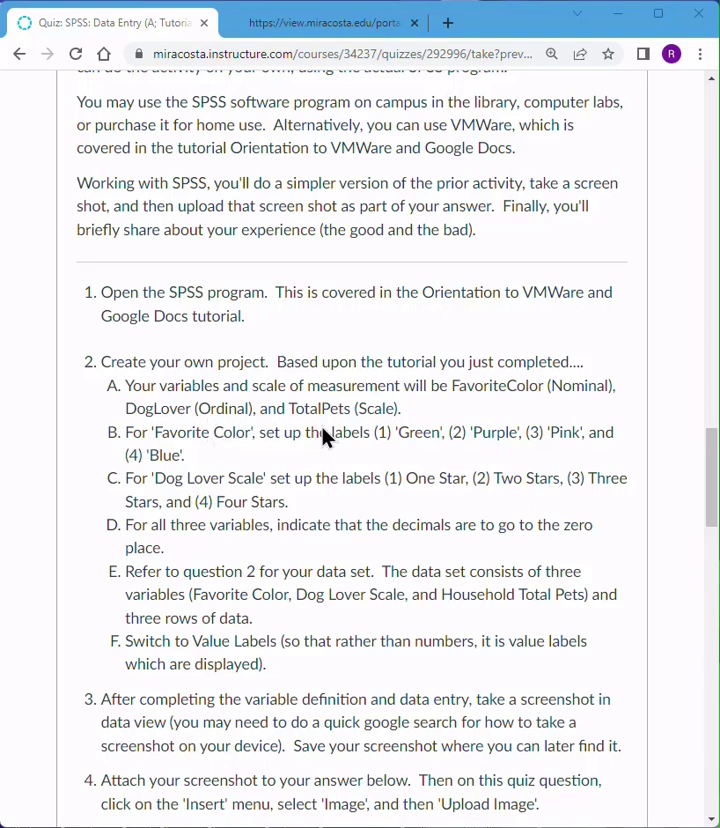
key(alt+Tab)
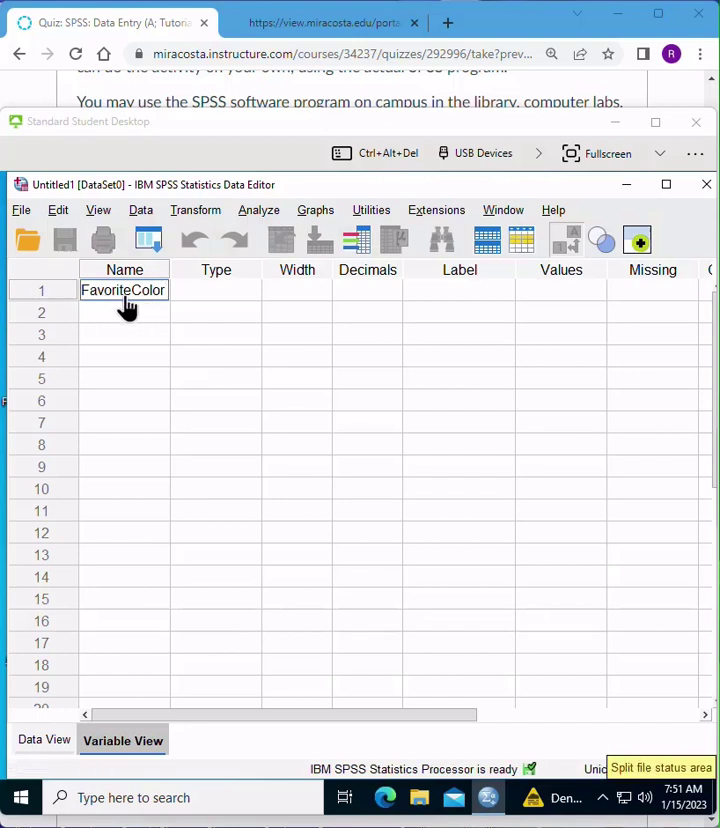
click(220, 297)
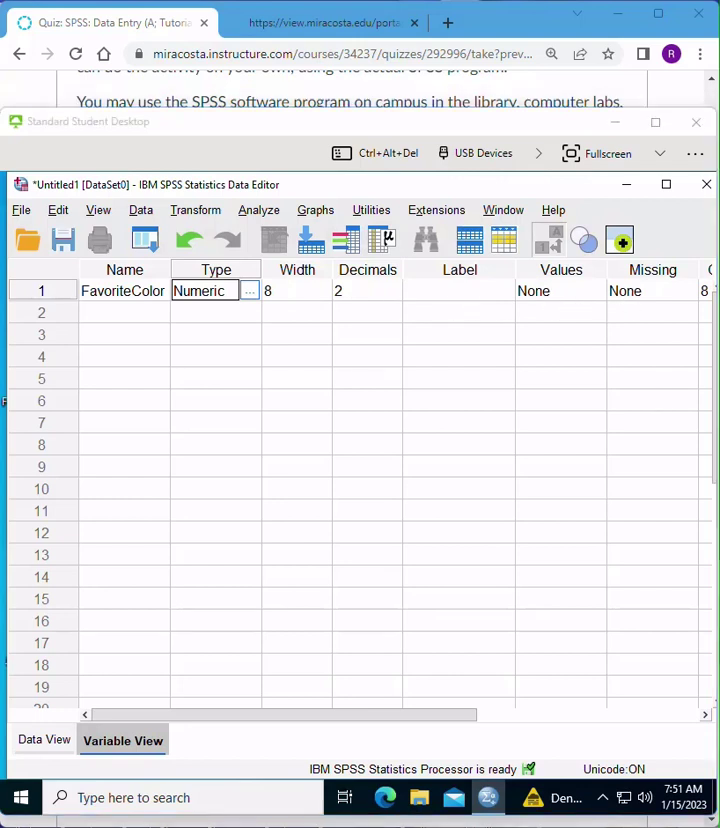
click(440, 288)
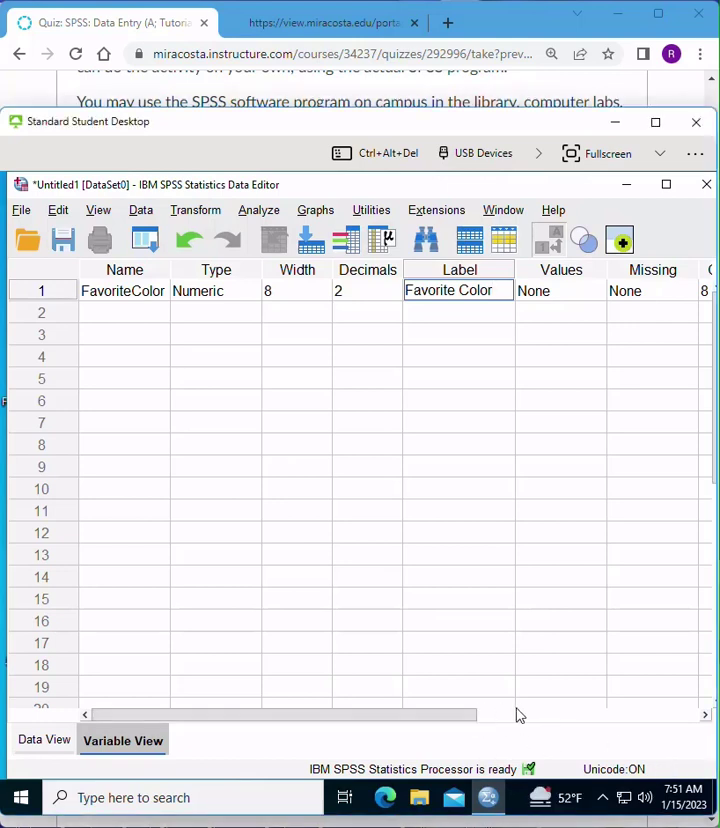
drag(471, 715, 708, 727)
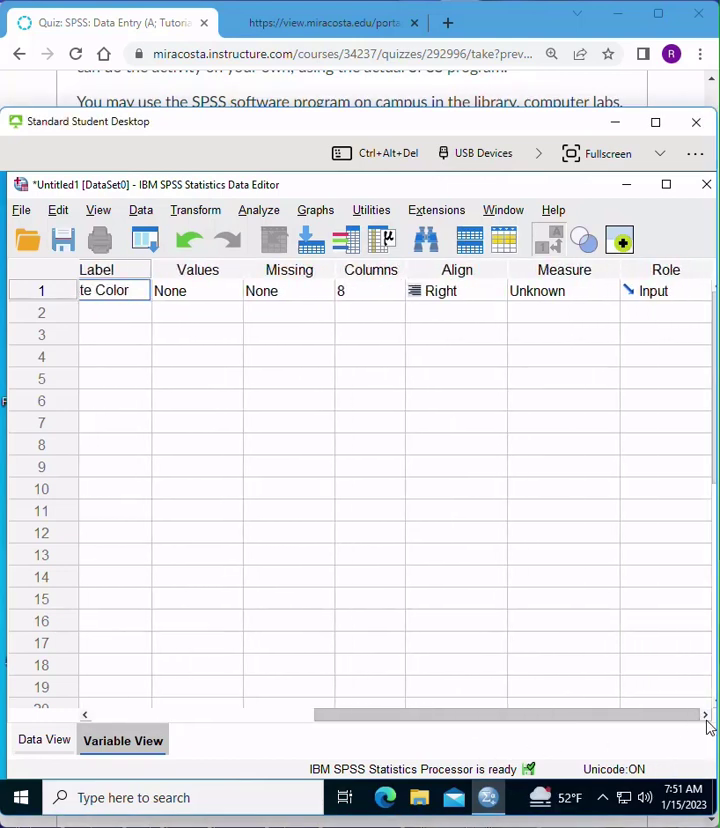
click(568, 293)
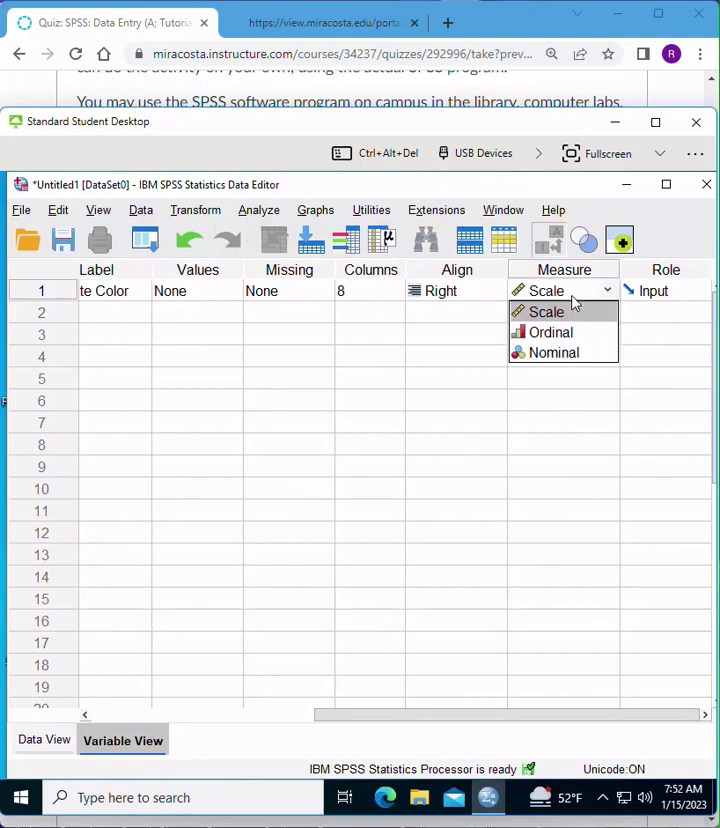
click(560, 353)
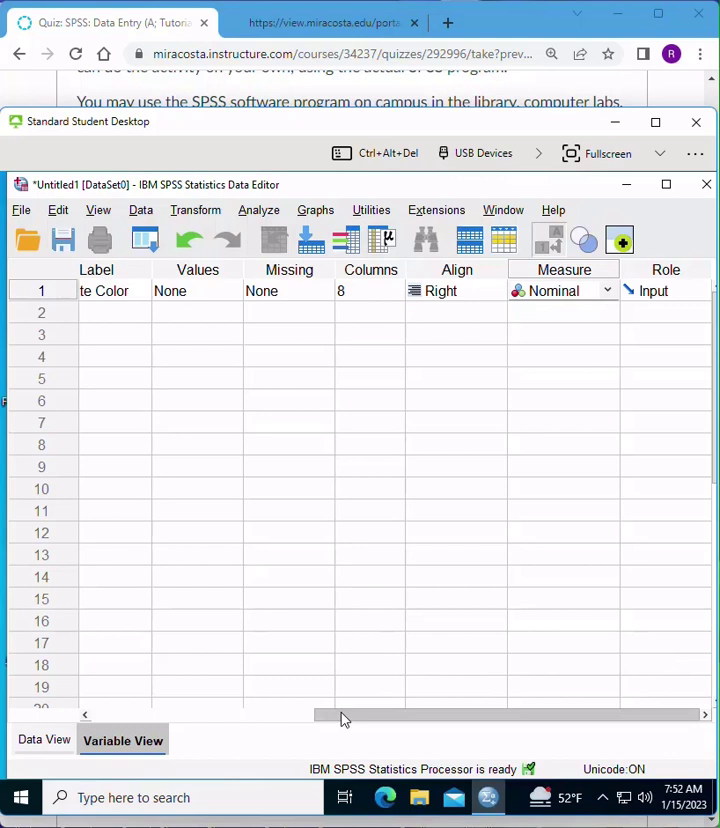
drag(342, 720, 87, 716)
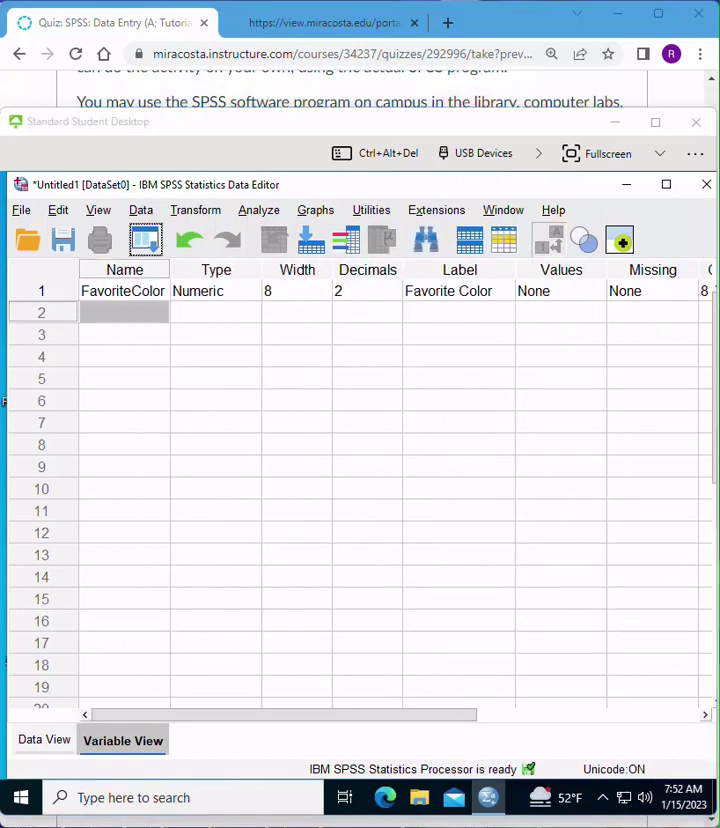
Enter DogLover in row 2 with label 'Dog Lover Scale' and Ordinal measure
click(127, 320)
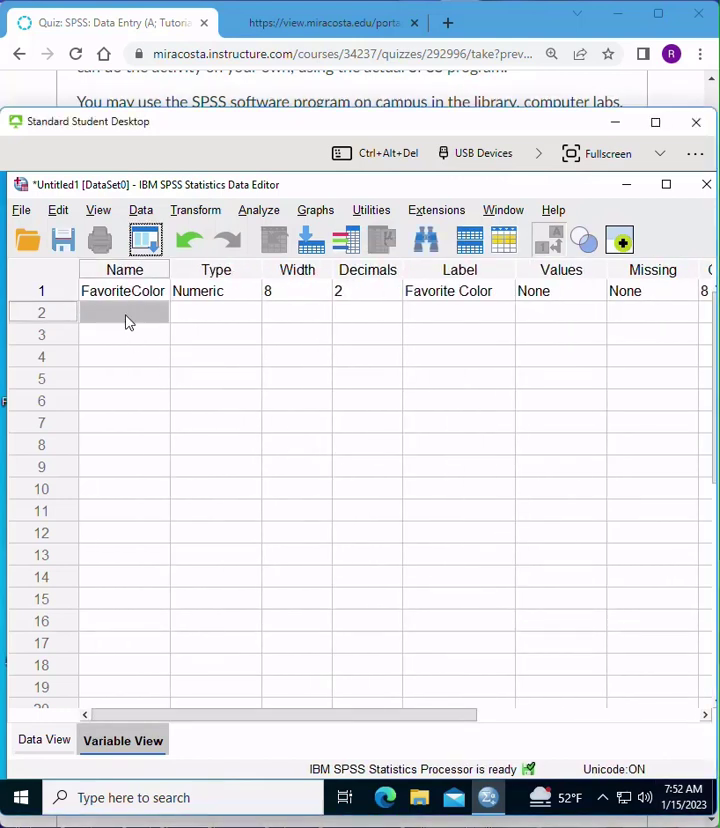
click(128, 313)
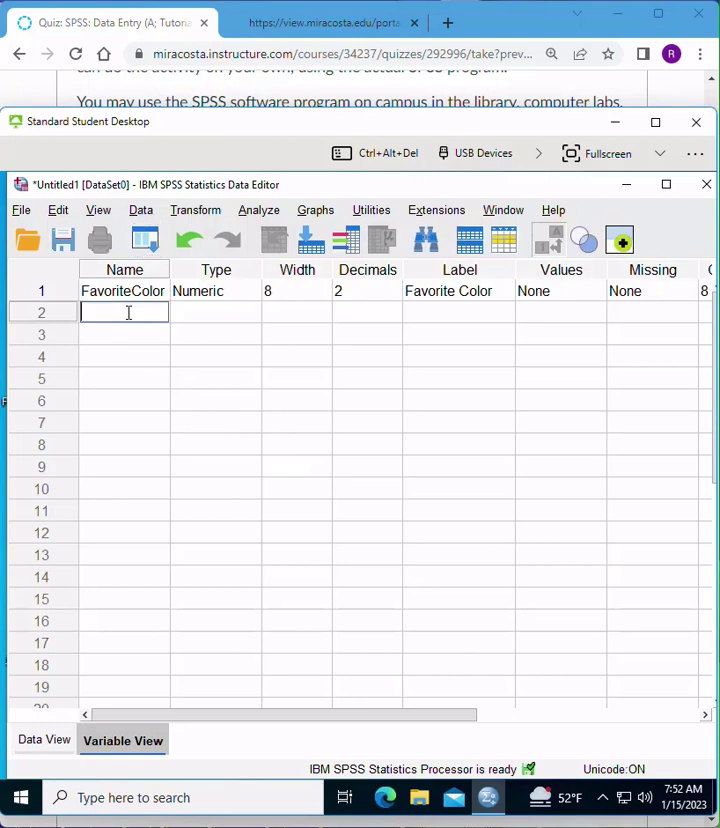
text(DogLover)
key(Tab)
key(Tab)
key(Tab)
key(Tab)
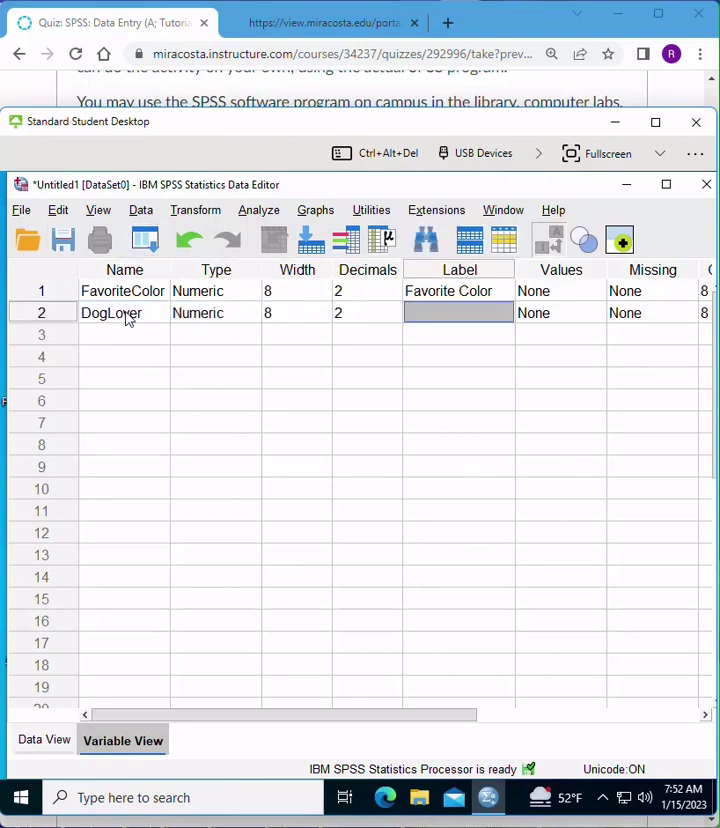
text(Dog)
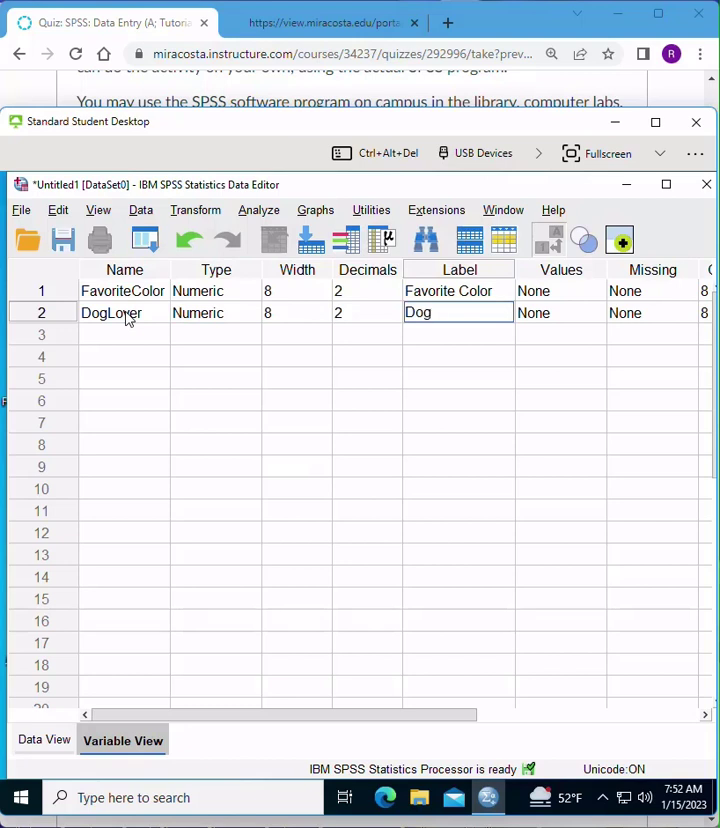
text( Lover Scale)
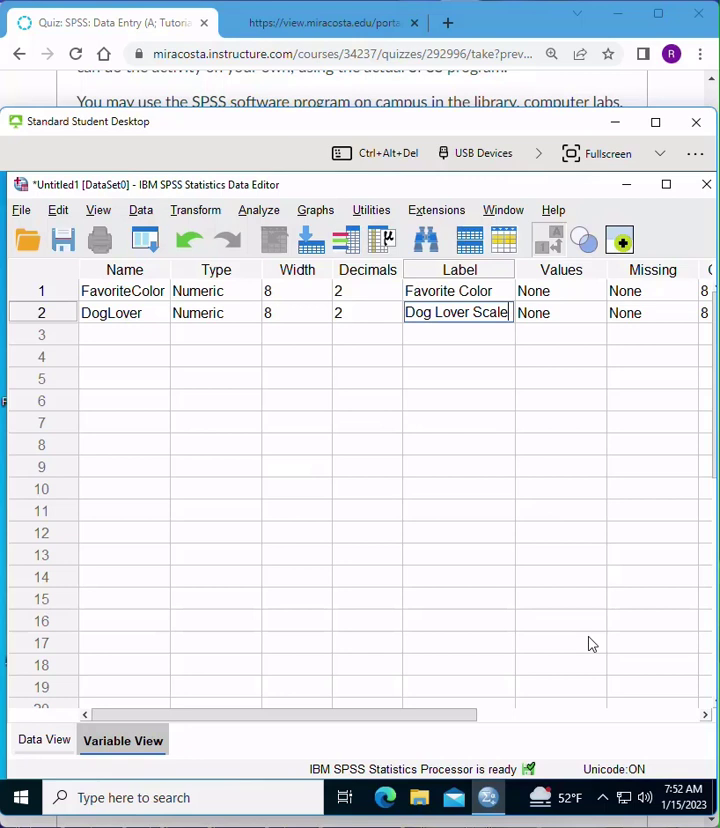
click(503, 720)
click(676, 716)
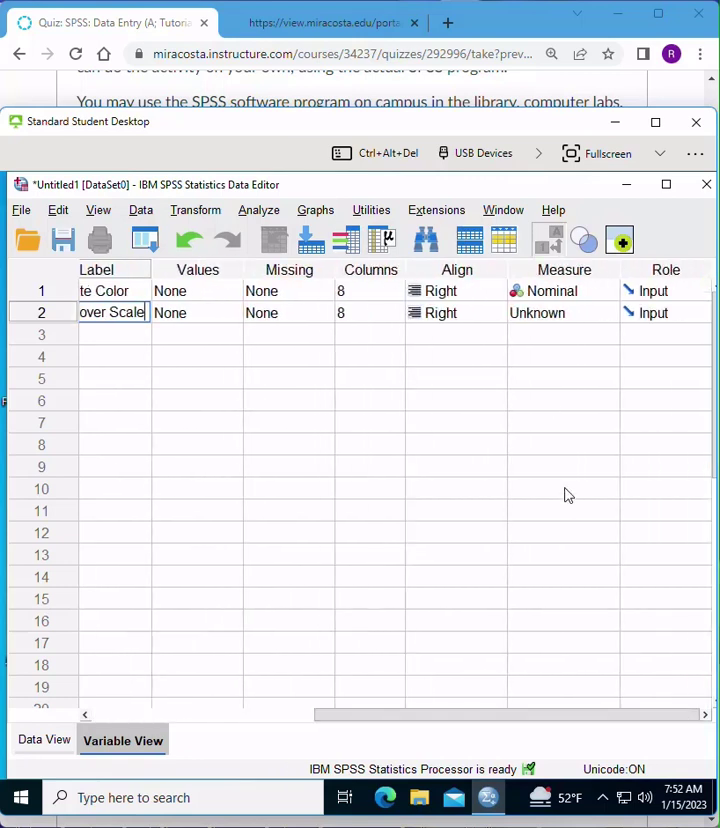
click(589, 324)
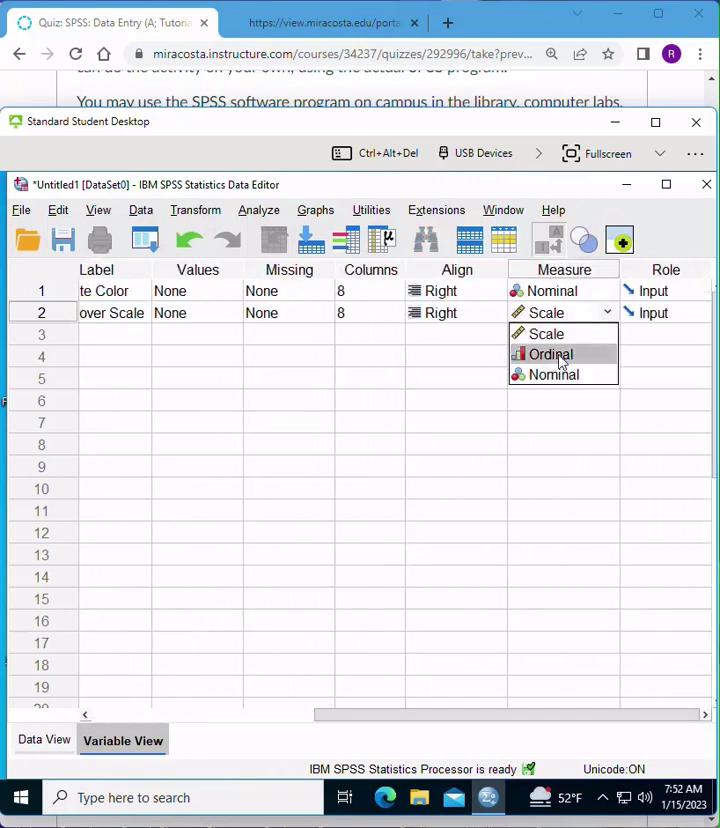
click(562, 358)
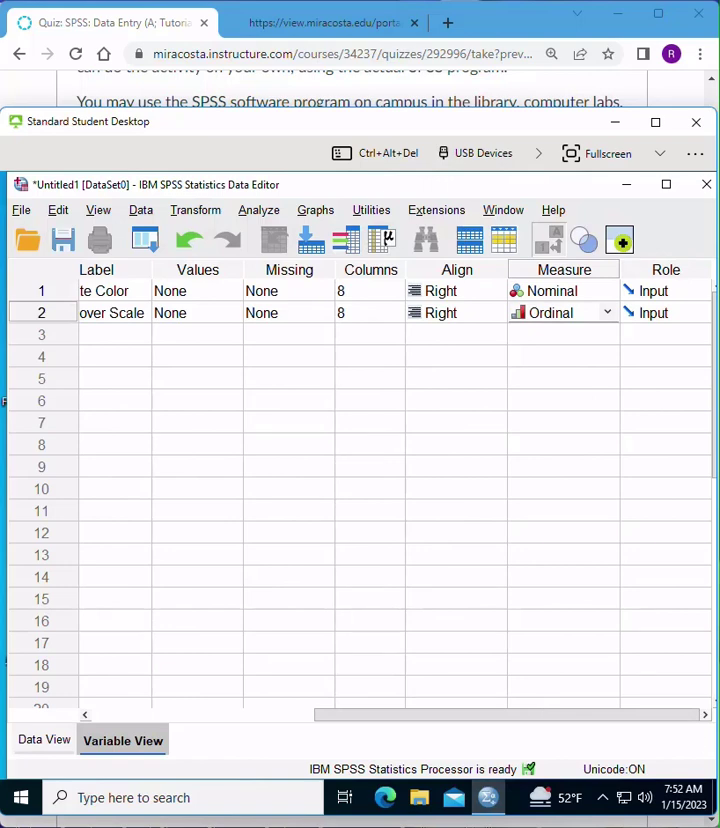
drag(436, 721, 122, 705)
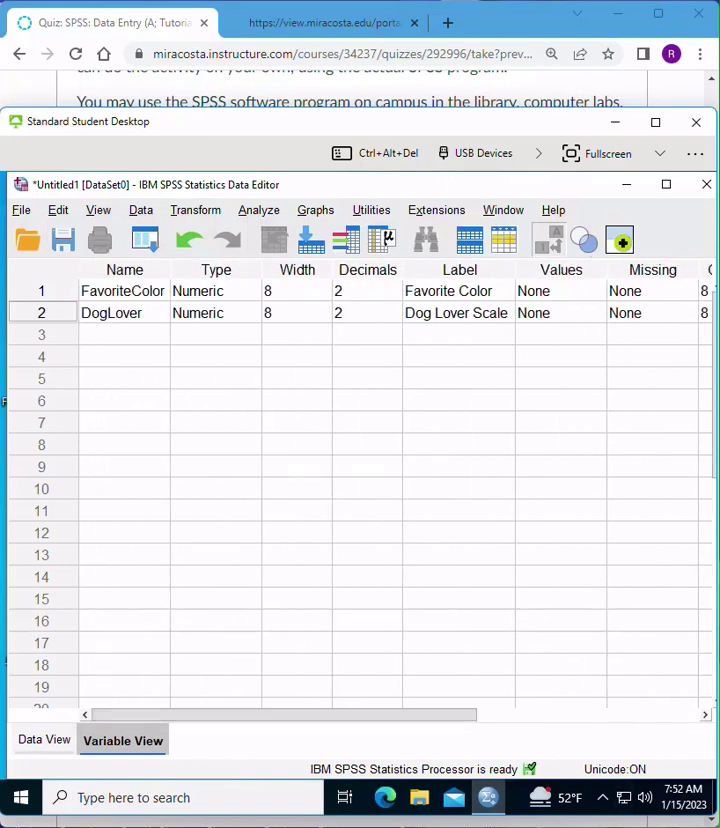
Define row 3 as TotalPets, labelled 'Total Household Pets', with Scale measure, then view the quiz
click(131, 333)
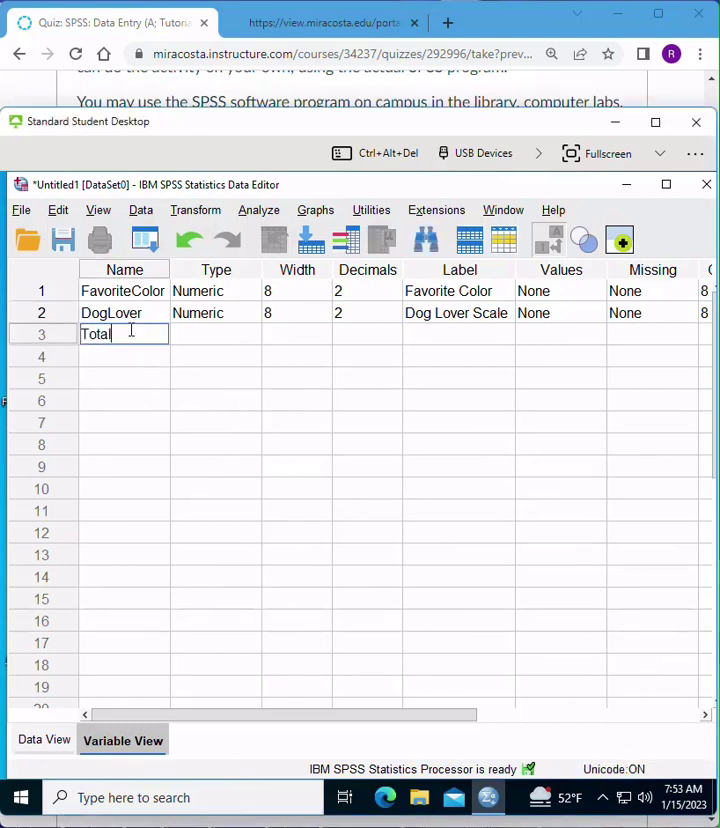
key(Tab)
key(Tab)
key(Tab)
key(Tab)
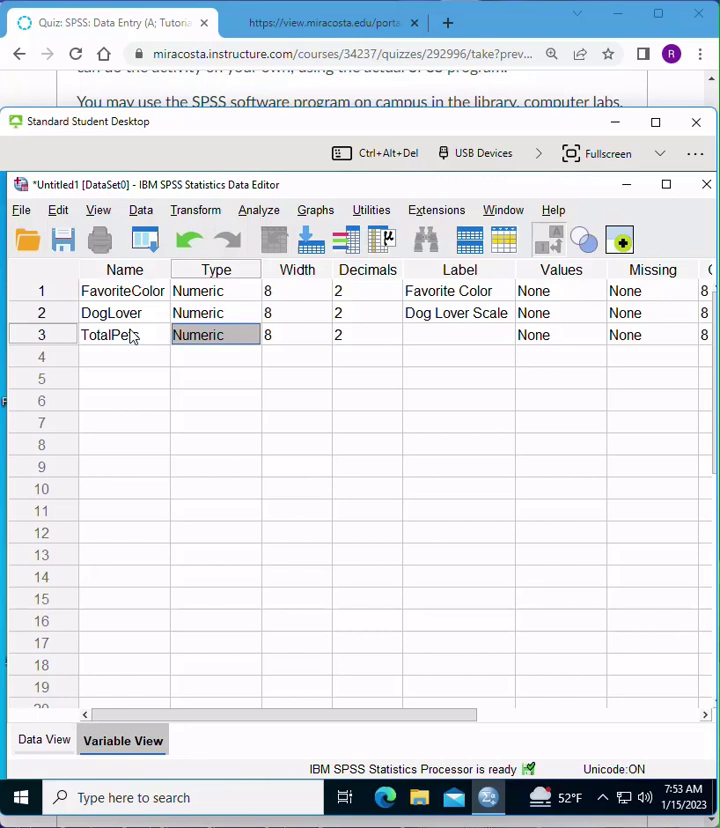
text(To)
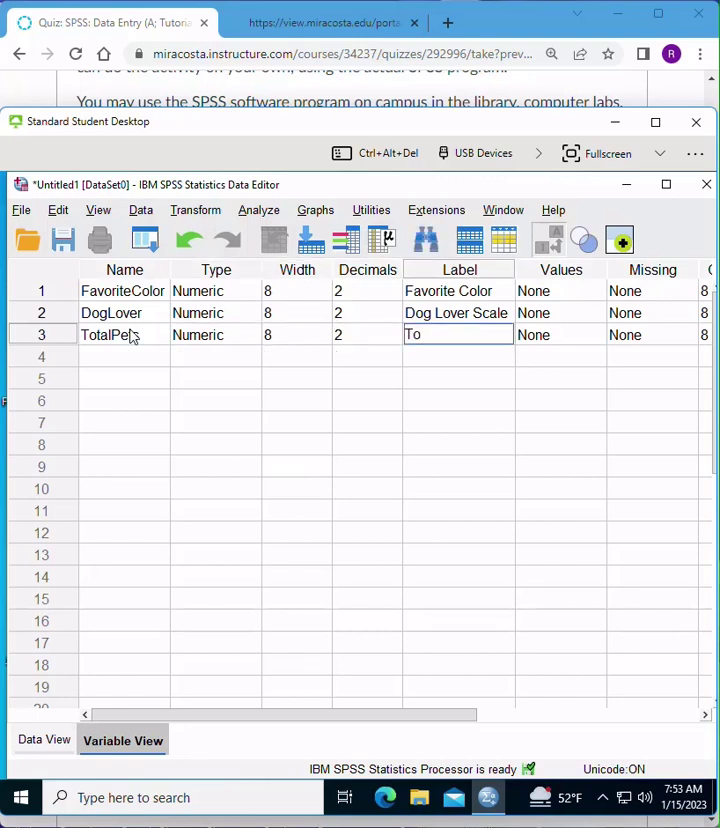
text(tal Househo)
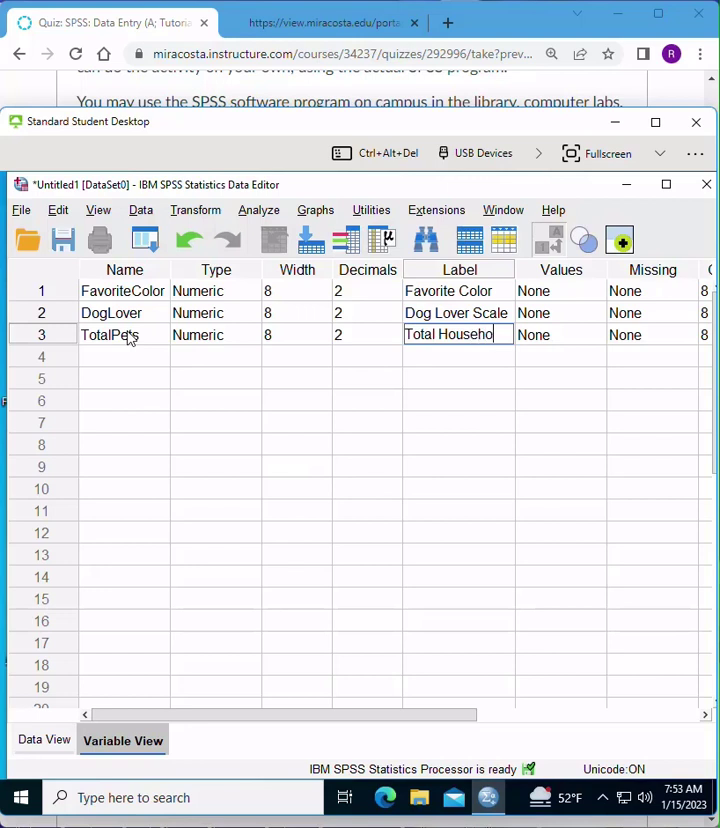
text(ld Pets)
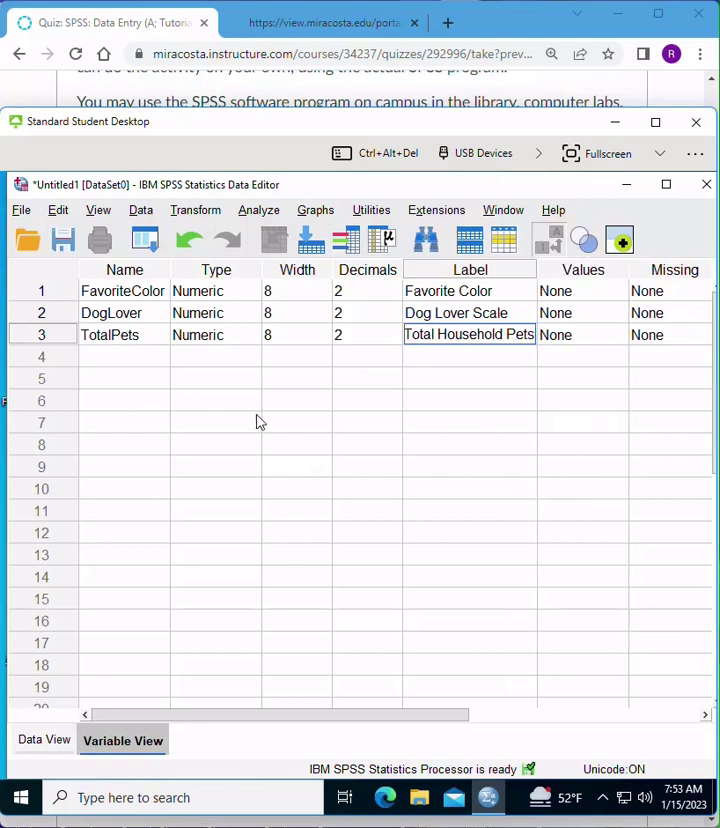
click(628, 718)
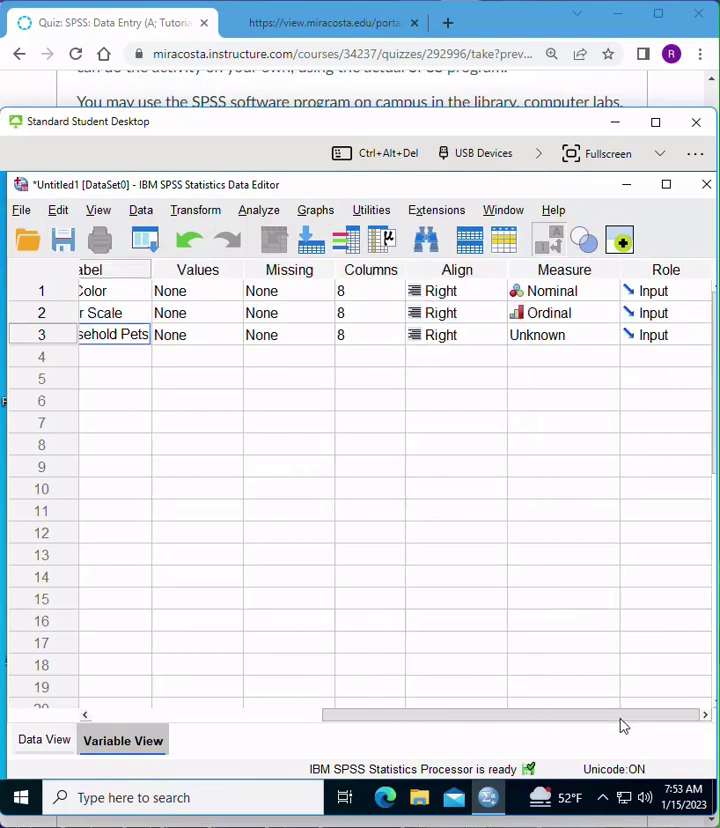
click(571, 337)
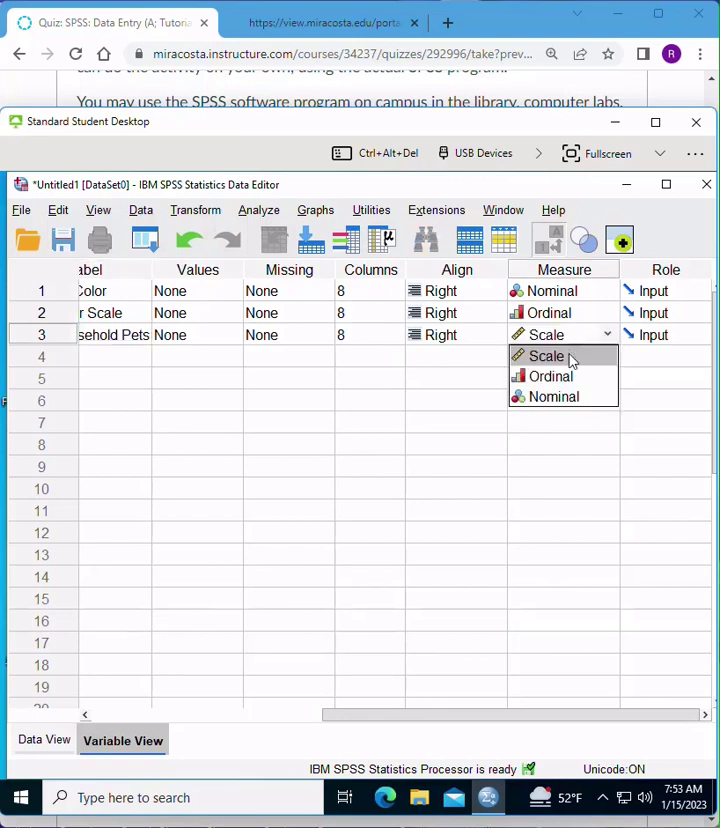
click(566, 357)
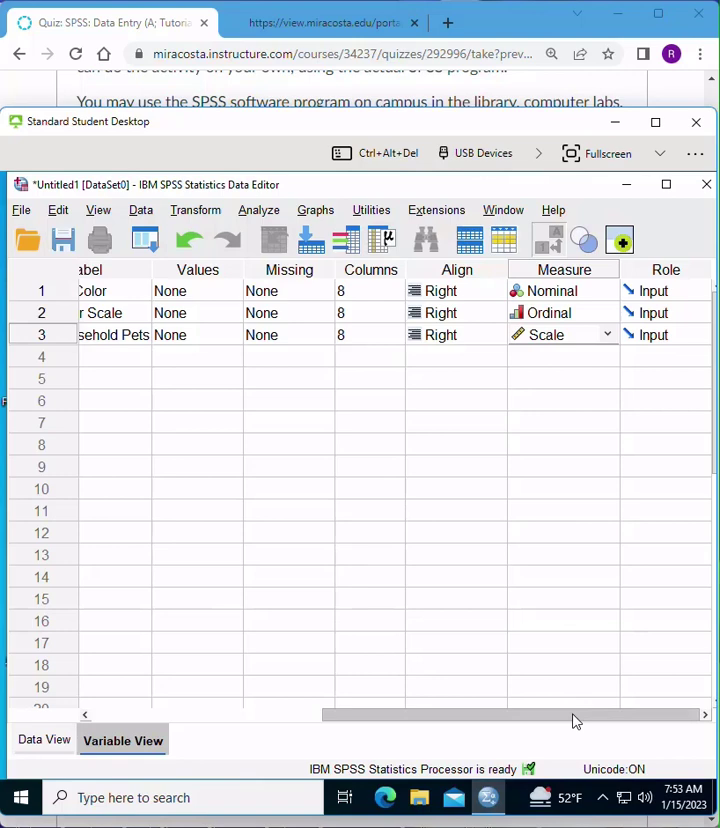
drag(575, 720, 227, 716)
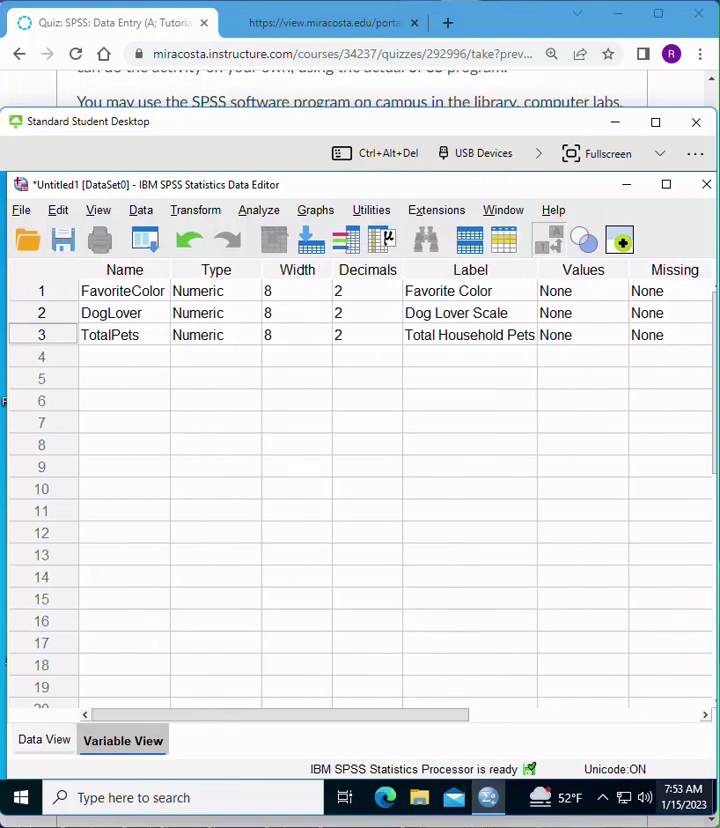
key(alt+Tab)
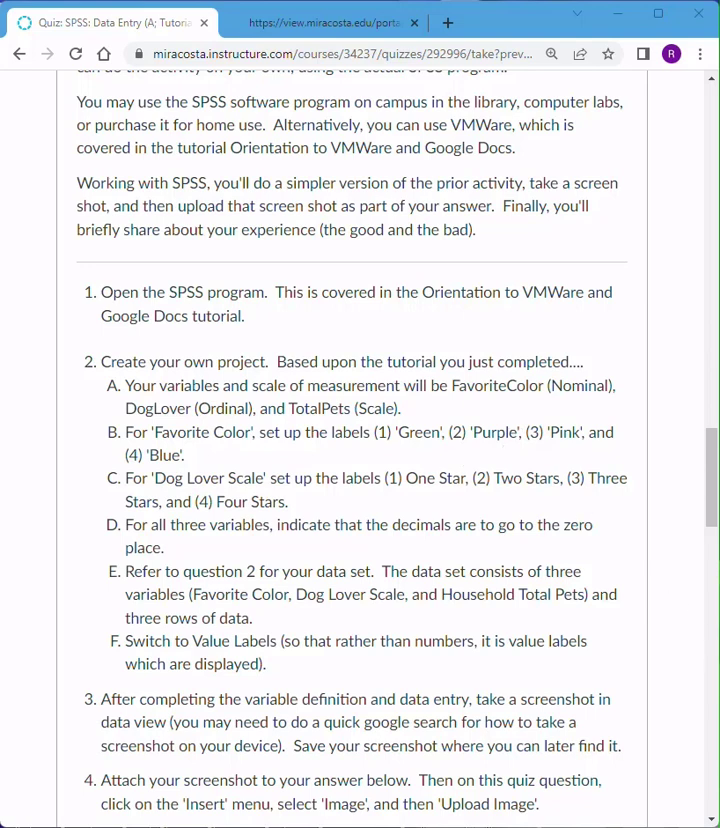
Open FavoriteColor's Value Labels dialog and add 1 = Green and 2 = Purple
key(alt+Tab)
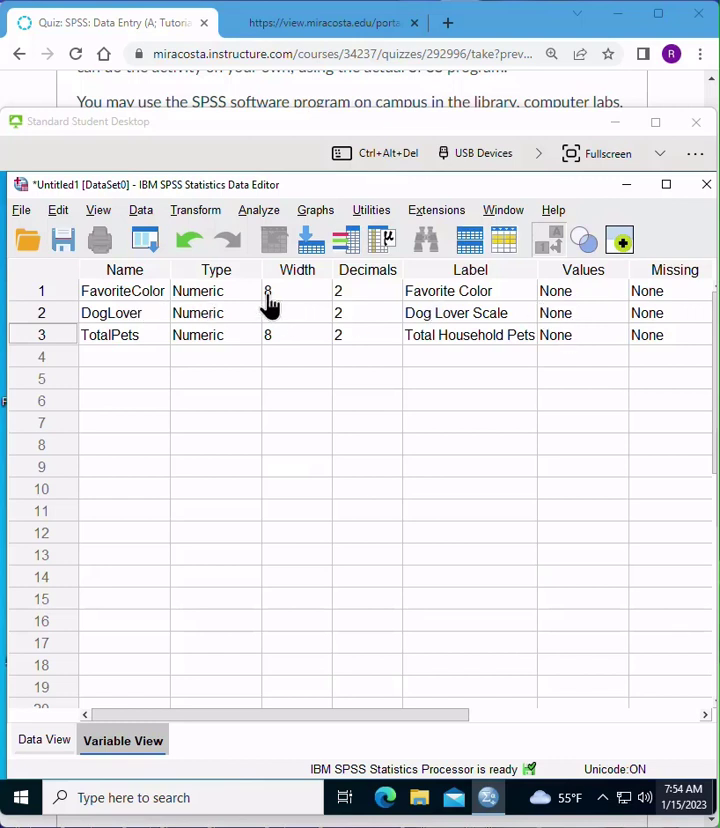
click(587, 292)
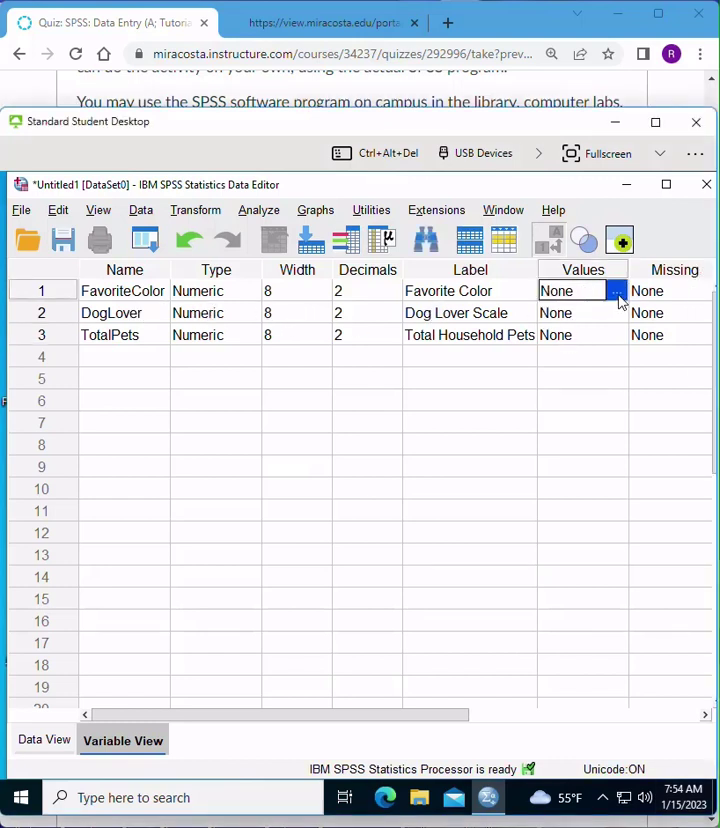
click(618, 293)
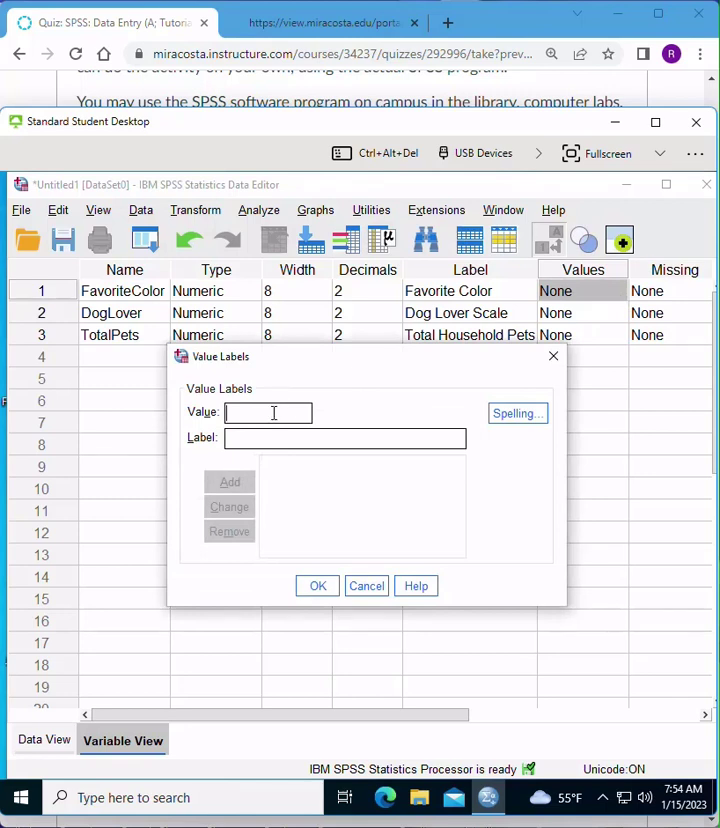
text(Green)
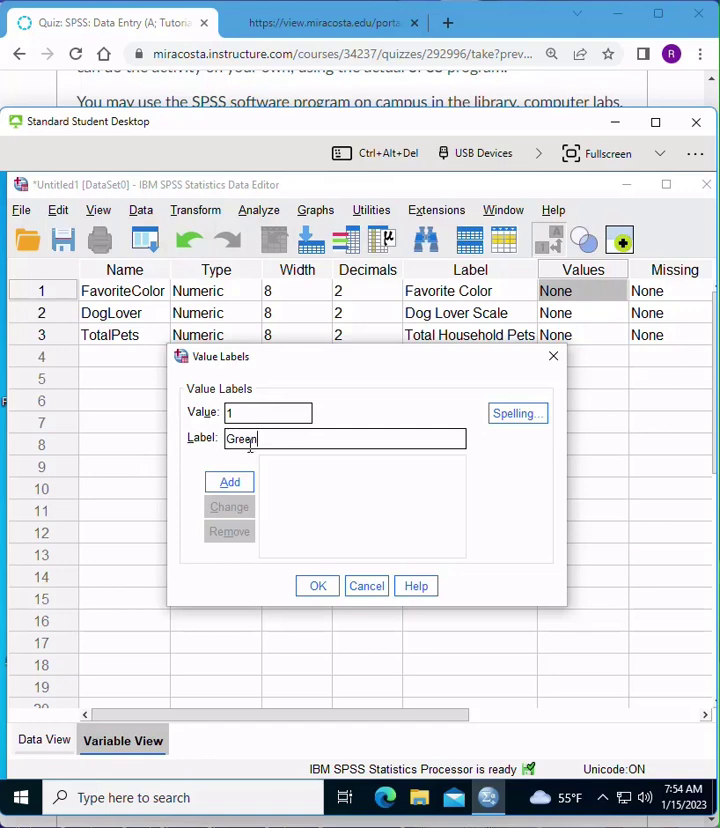
key(Return)
click(238, 414)
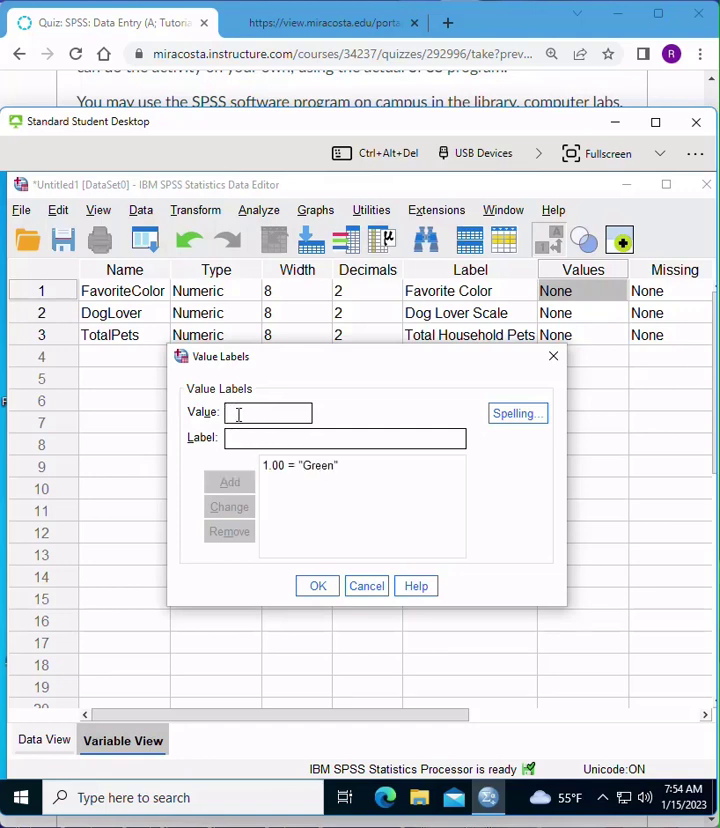
text(P)
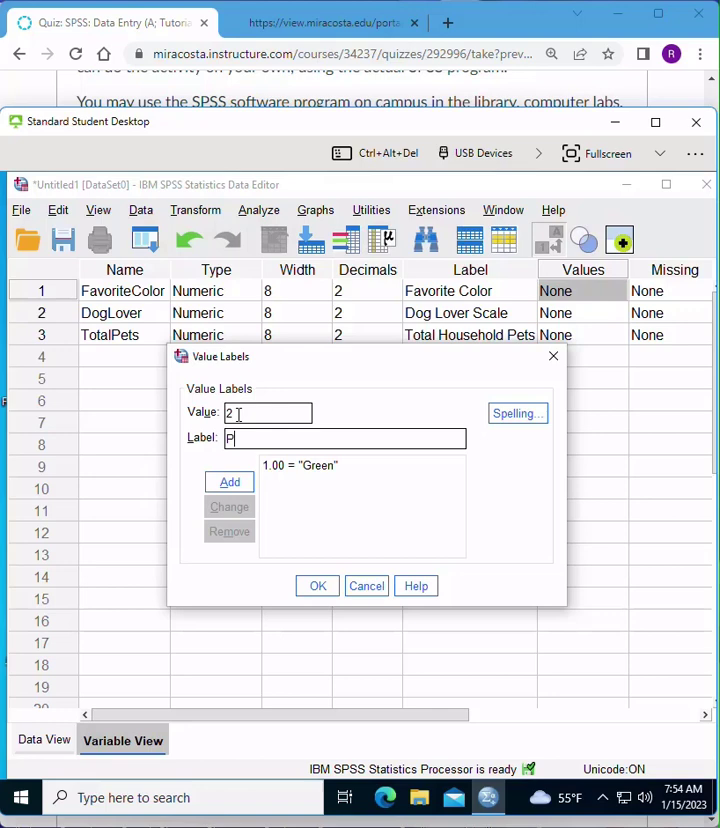
text(urple)
key(Return)
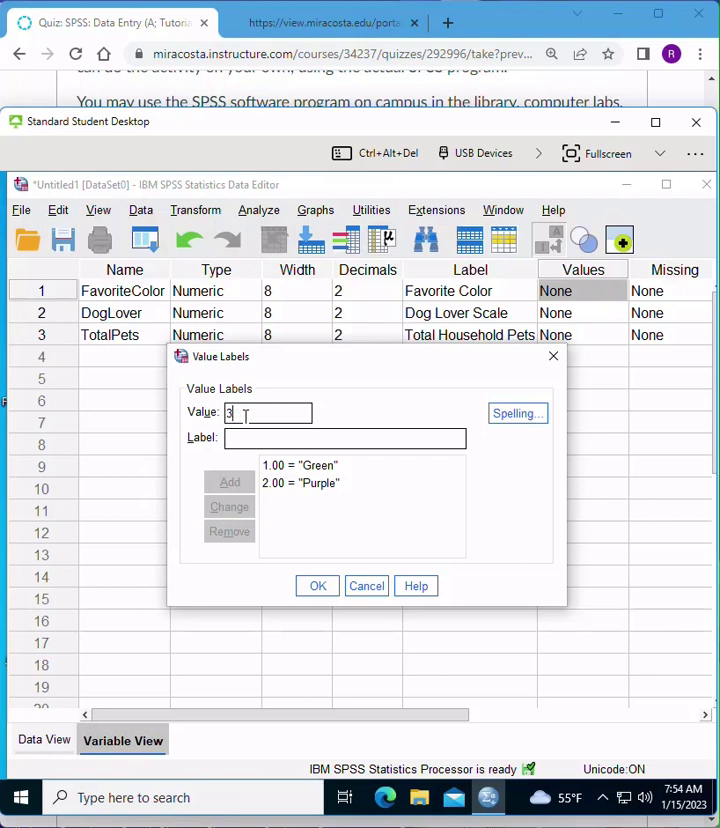
Add 3 = Pink and 4 = Blue, then confirm FavoriteColor's four value labels
text(Pink)
key(Return)
text(P)
key(BackSpace)
text(Blue)
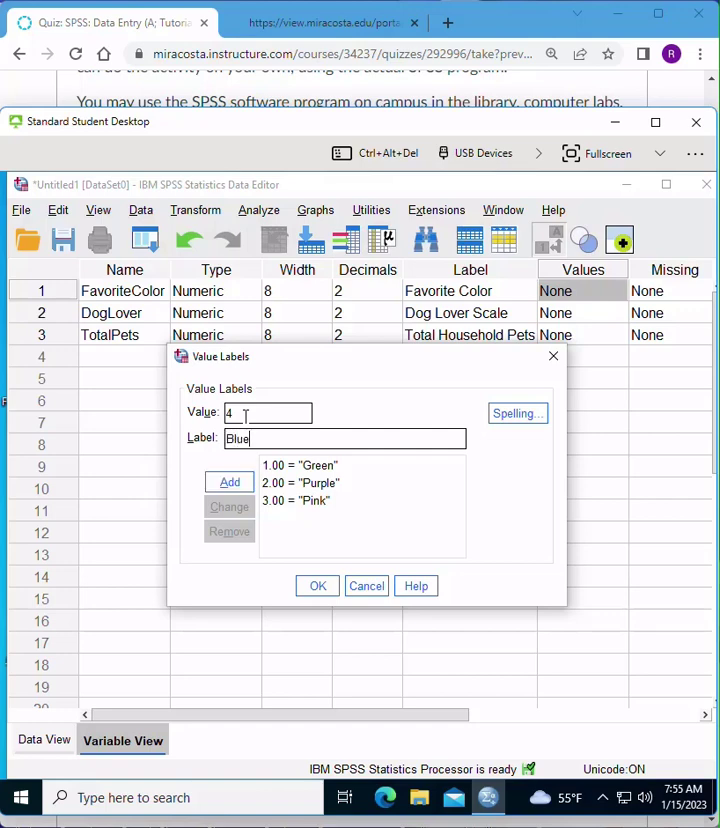
key(Return)
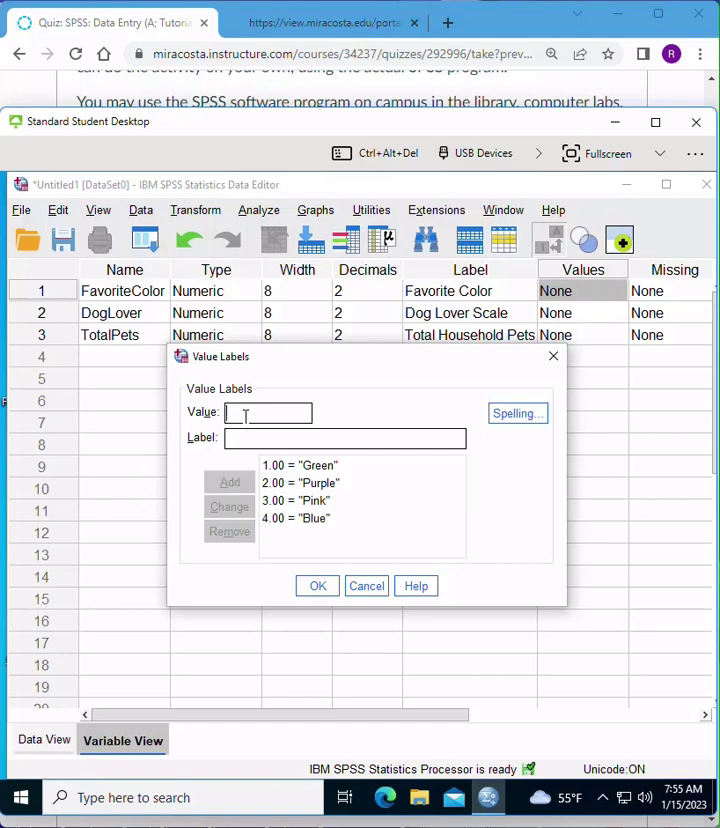
click(318, 587)
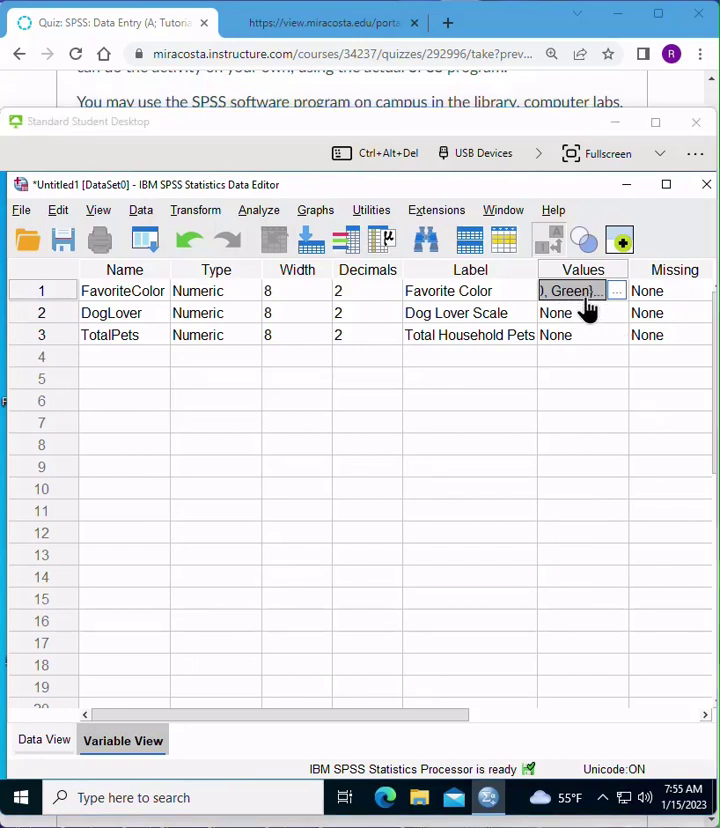
Recheck the quiz instructions, then select DogLover's Values cell in SPSS
click(90, 35)
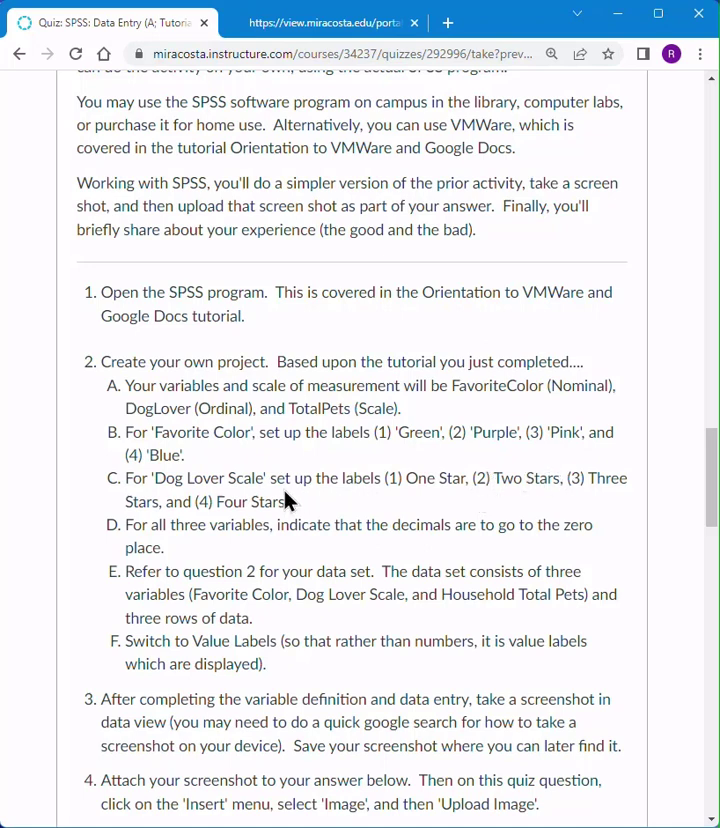
key(alt+Tab)
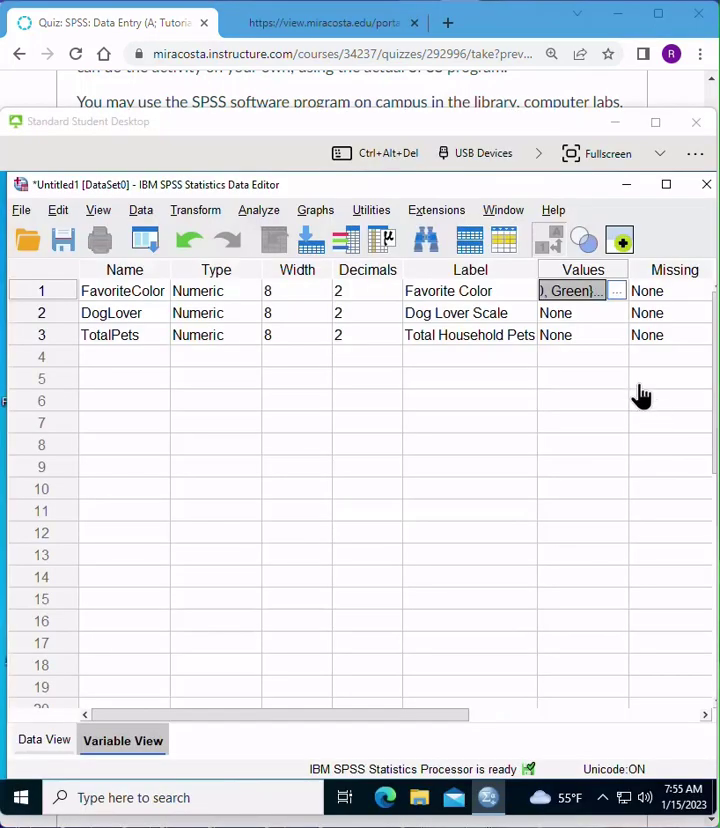
click(567, 320)
In DogLover's Value Labels dialog, enter 1 One Star, 2 Two Stars, 3 Three Stars, 4 Four Stars and confirm
click(617, 316)
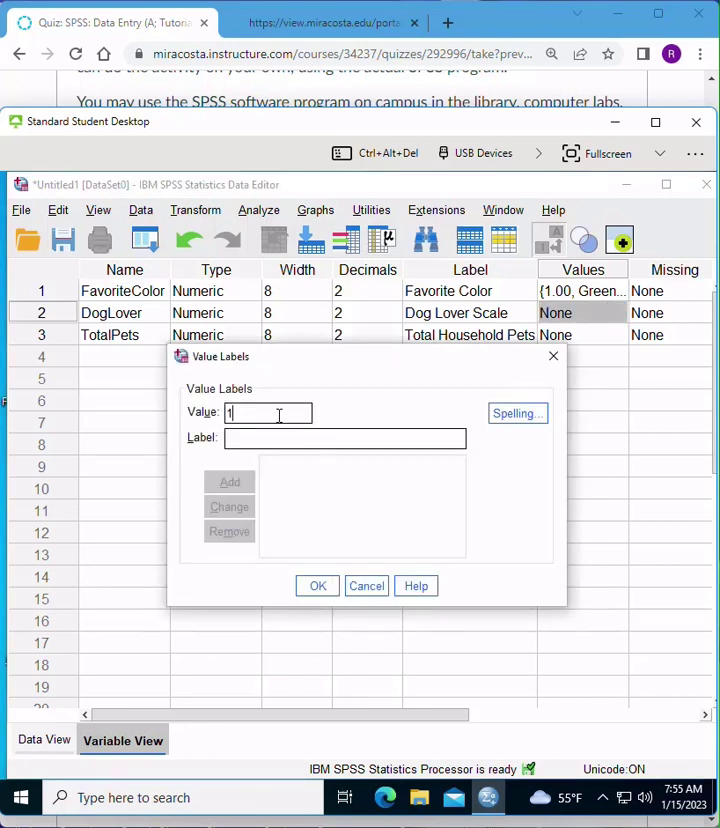
text(One Star)
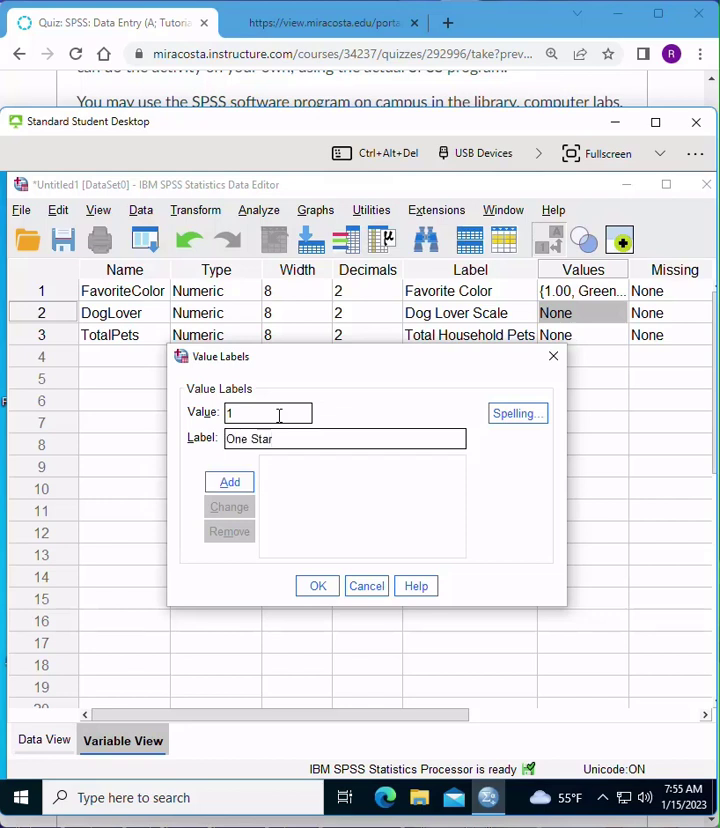
key(Return)
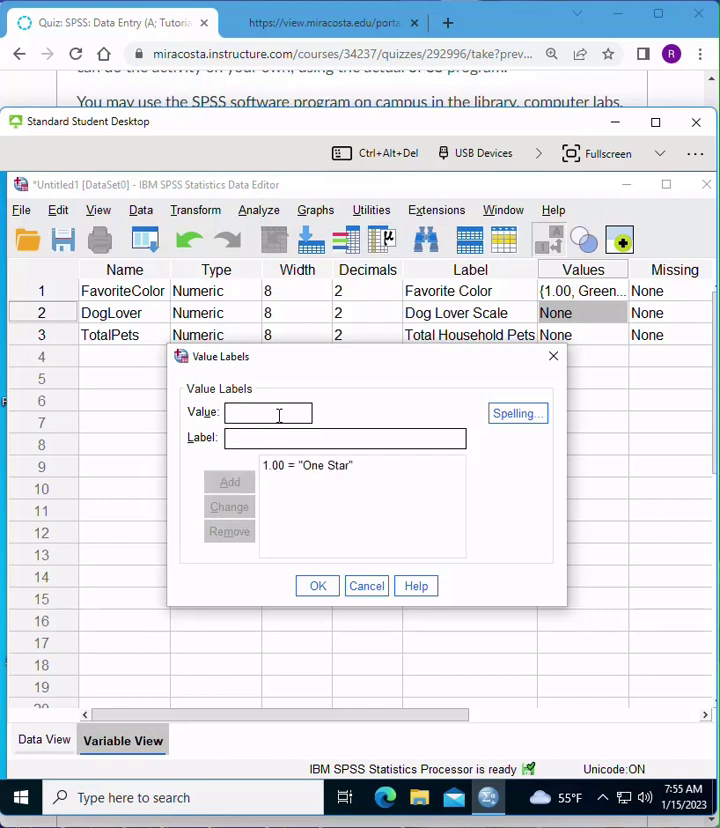
text(Two S)
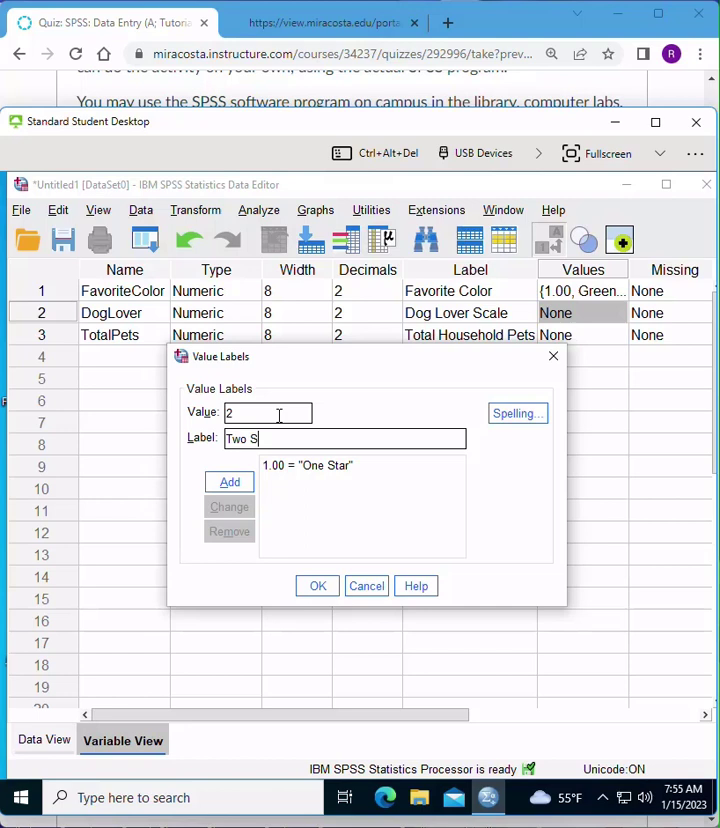
text(tars)
key(Return)
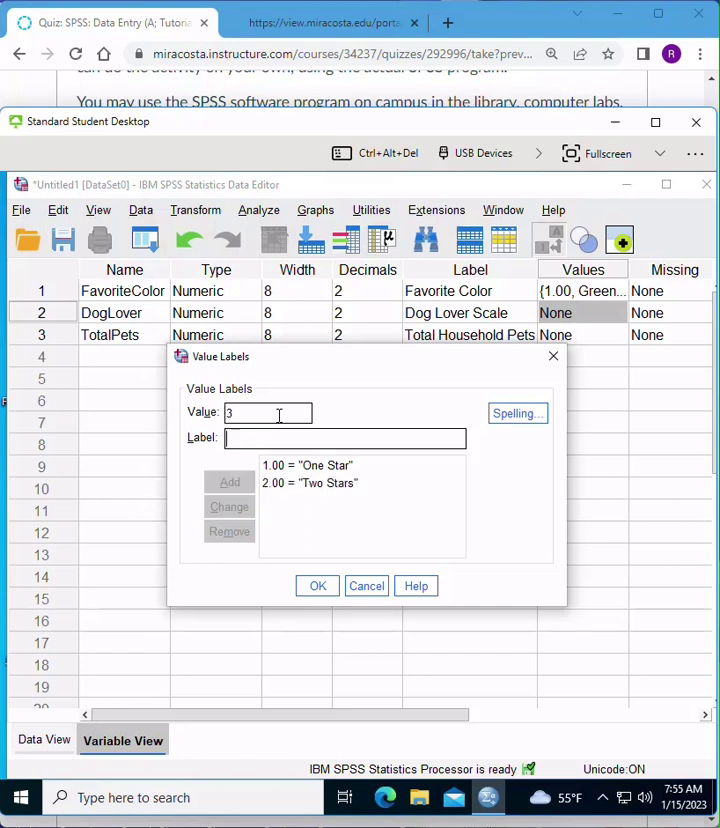
text(Thr)
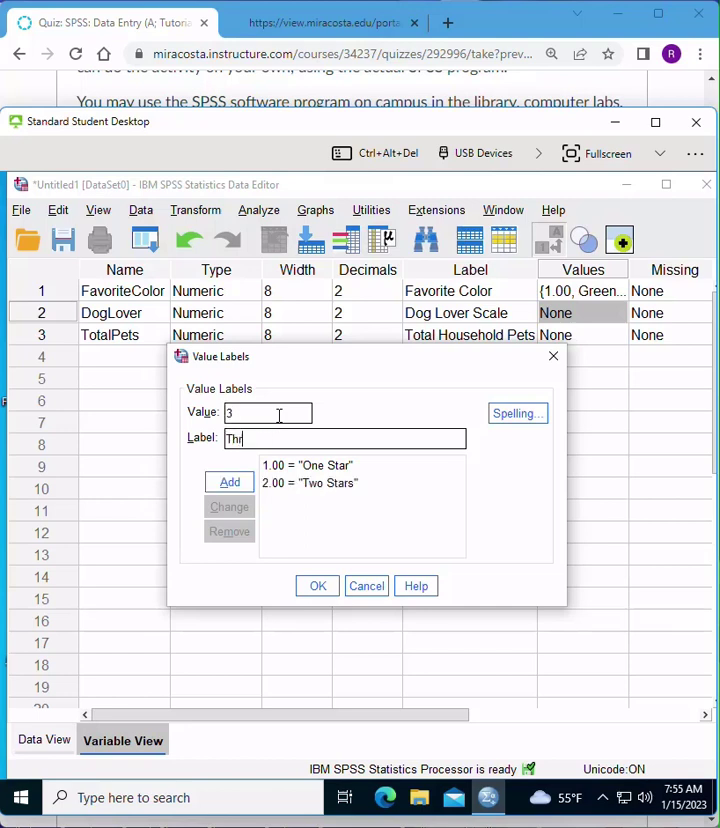
text(ee Stars)
key(Return)
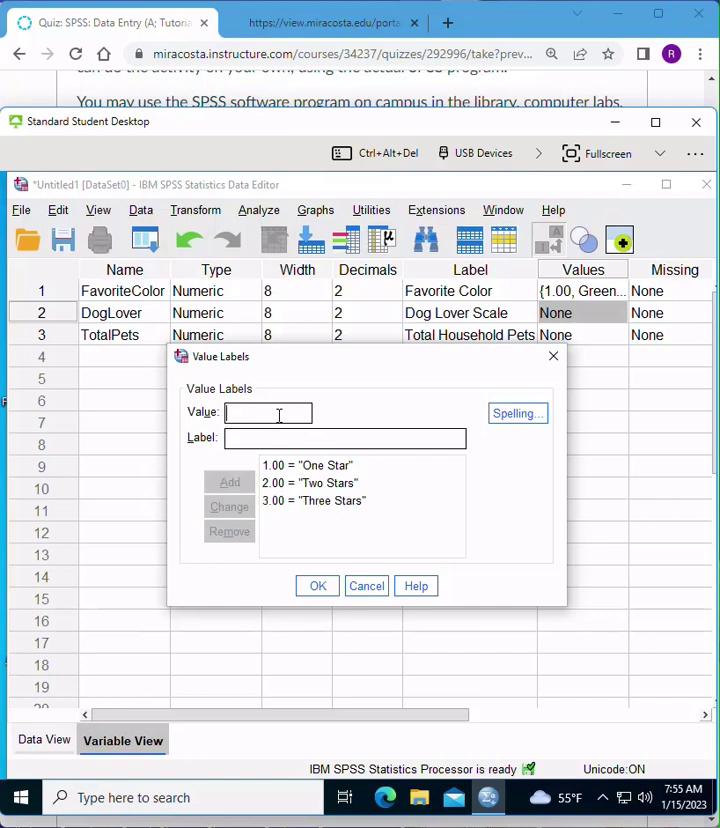
text(Four )
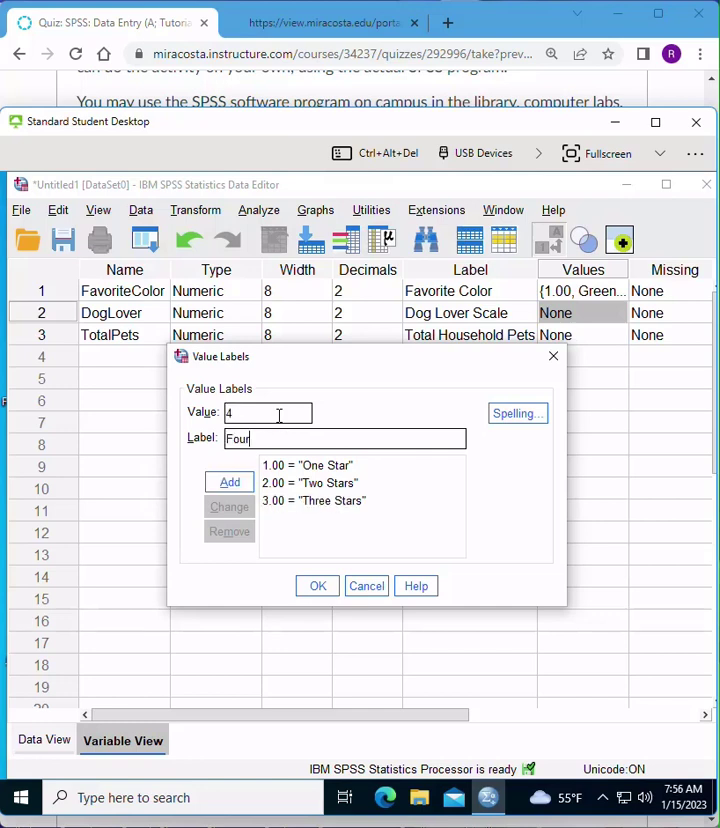
text(Stars)
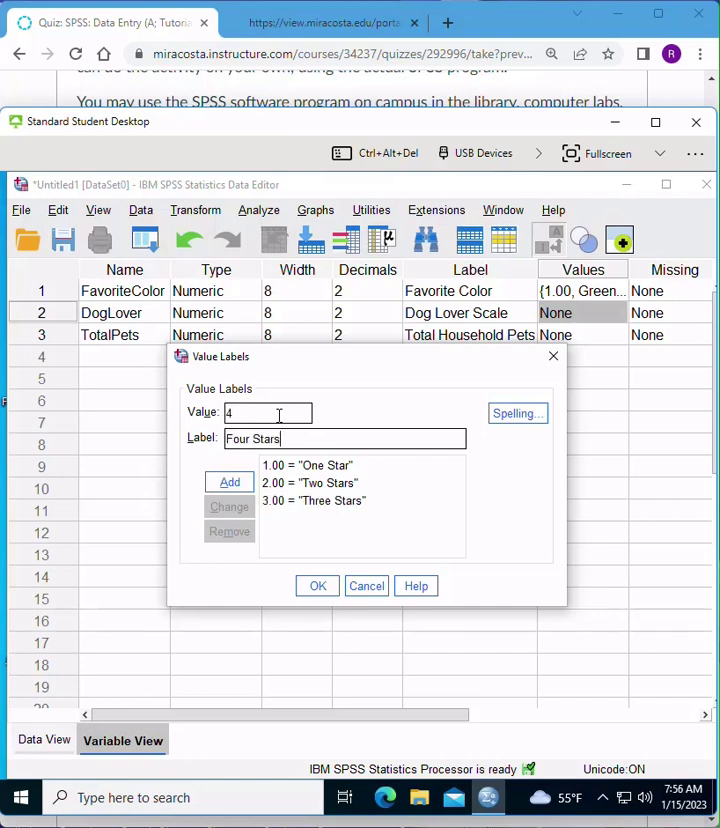
click(231, 483)
click(317, 587)
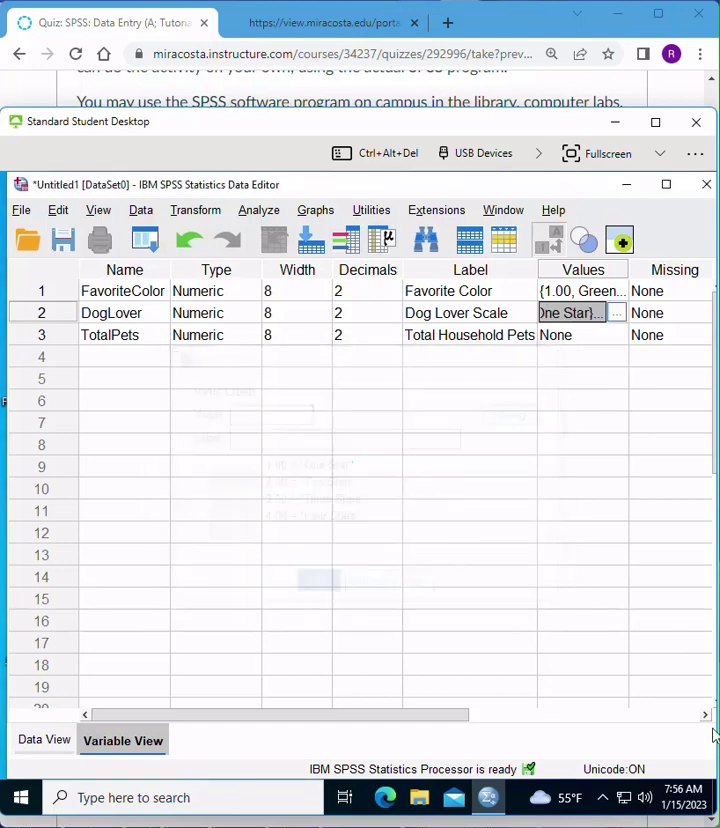
After checking the quiz, set Decimals to 0 for FavoriteColor, DogLover and TotalPets
click(716, 733)
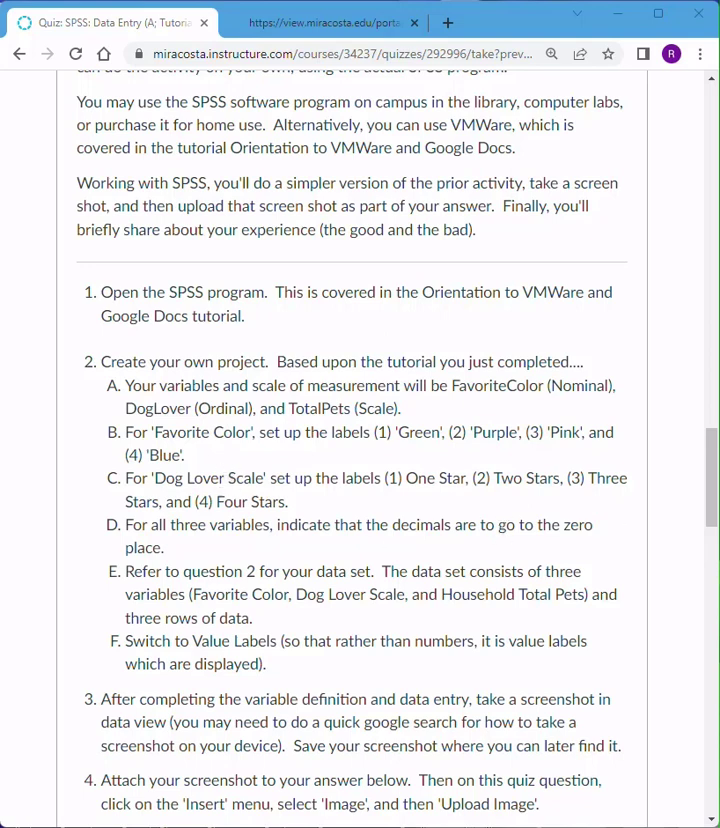
key(alt+Tab)
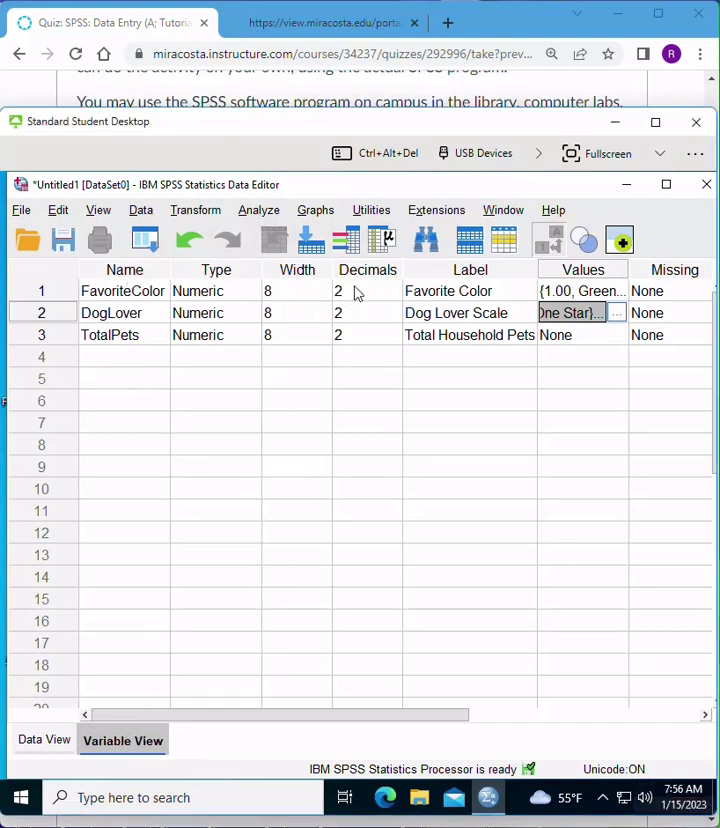
click(356, 291)
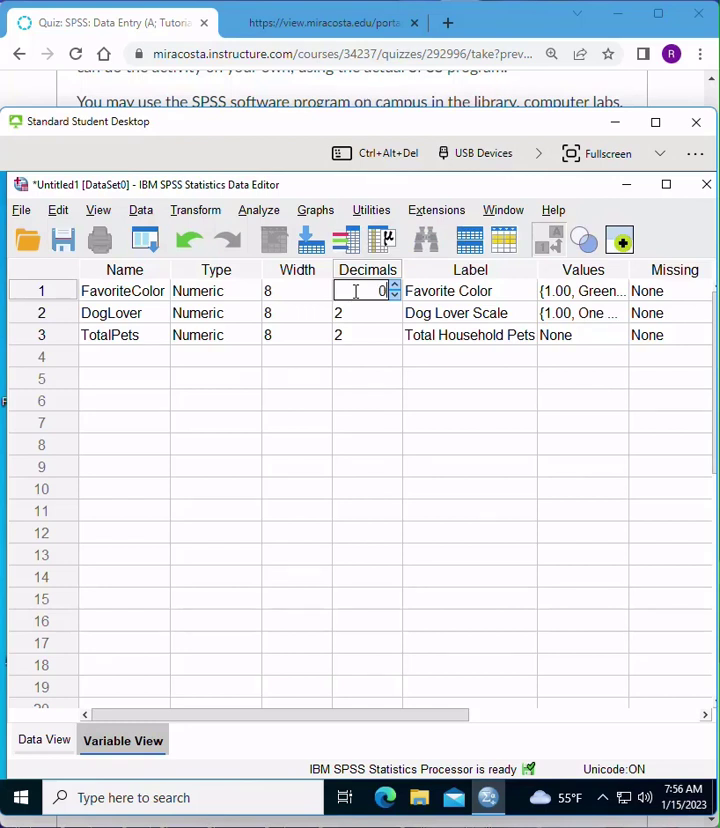
key(Return)
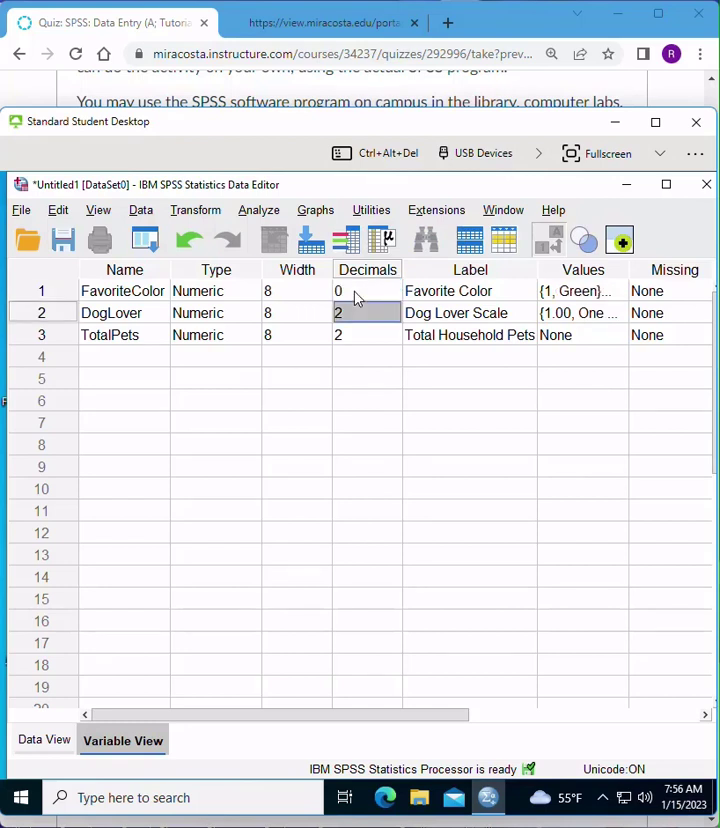
text(0)
key(Return)
text(0)
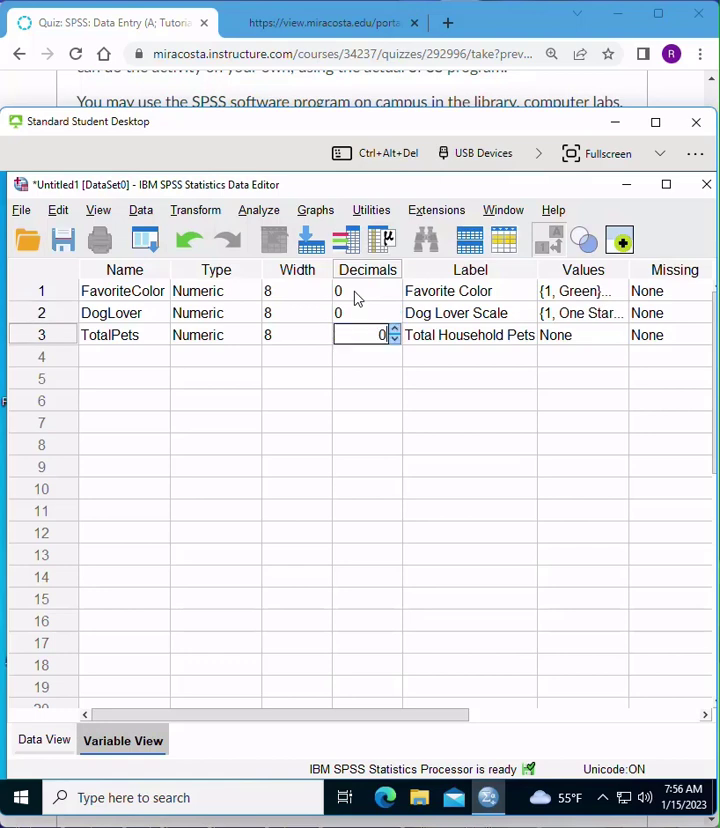
key(Return)
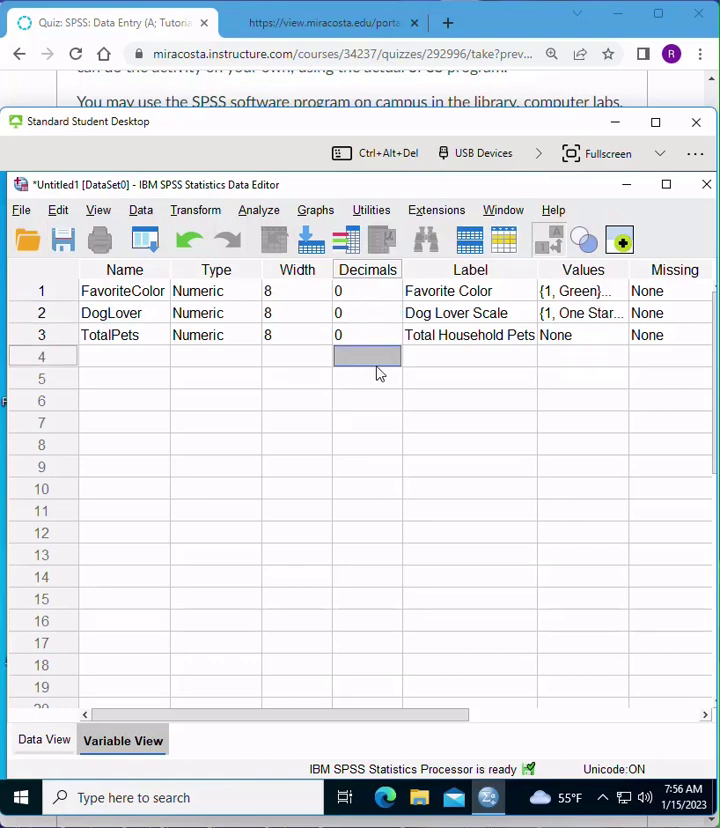
Copy the nine data values from the quiz's Student Survey table and return to SPSS
click(310, 668)
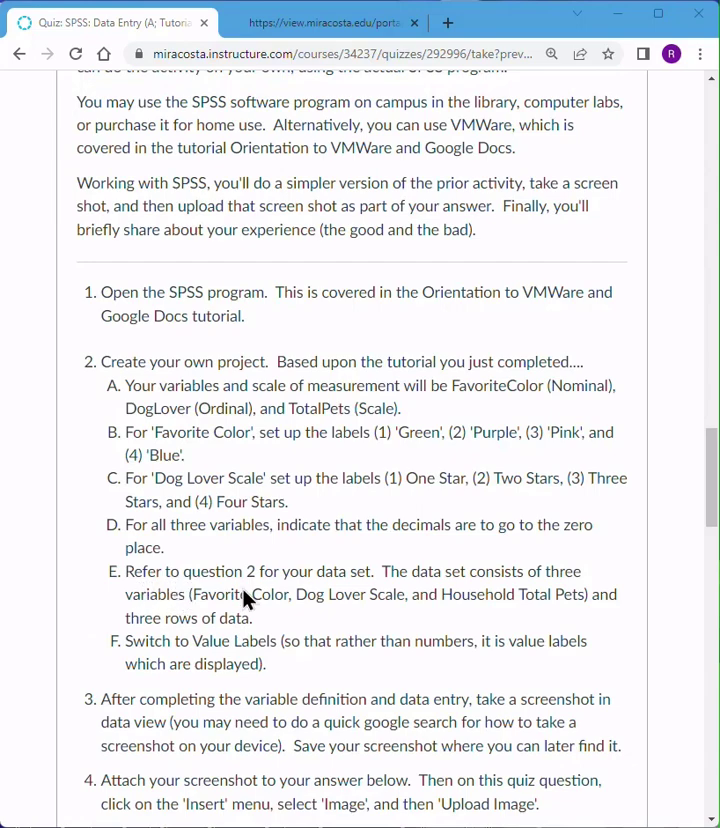
scroll(243, 598, up, 6)
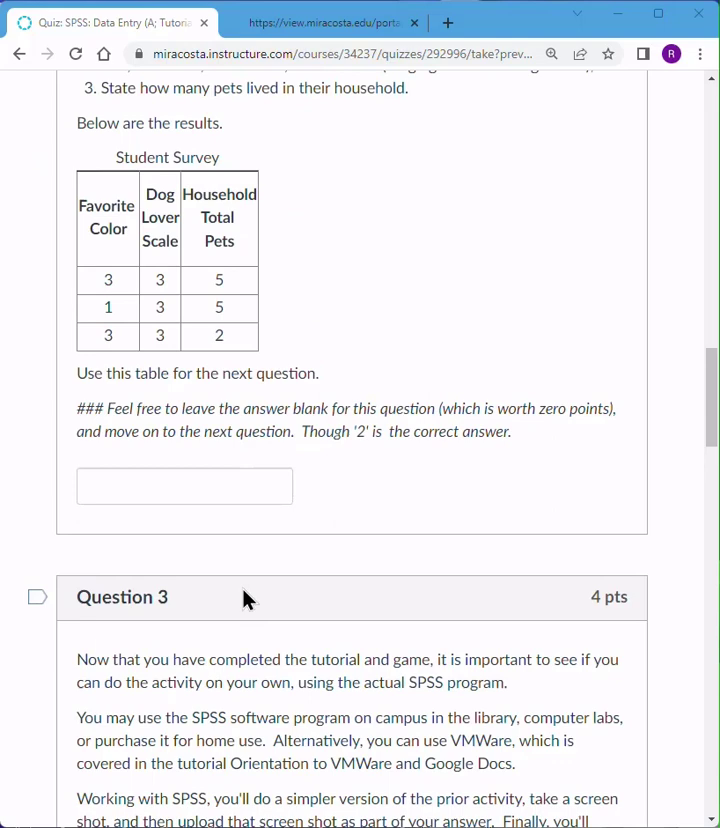
scroll(225, 402, up, 1)
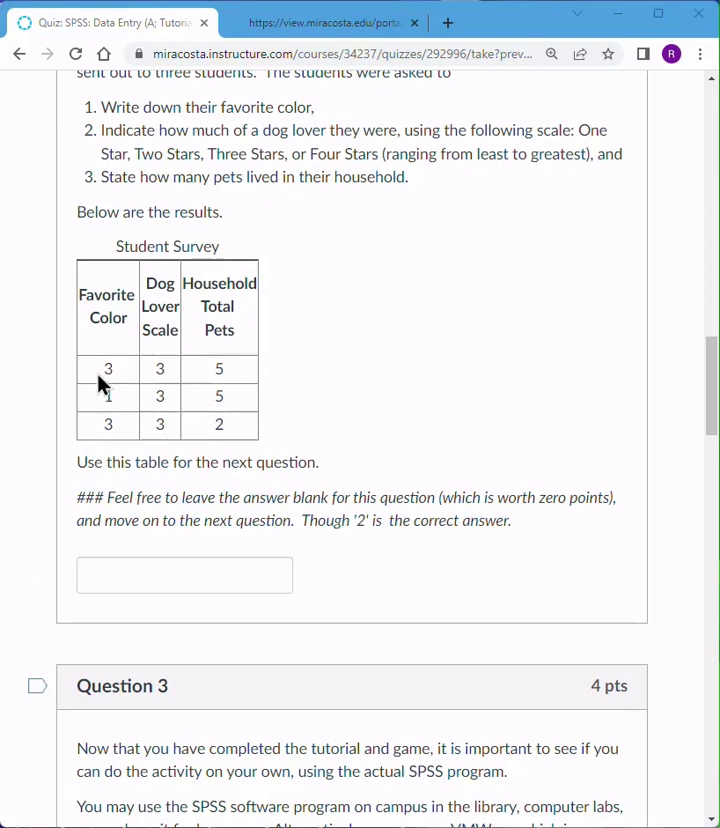
drag(96, 371, 233, 433)
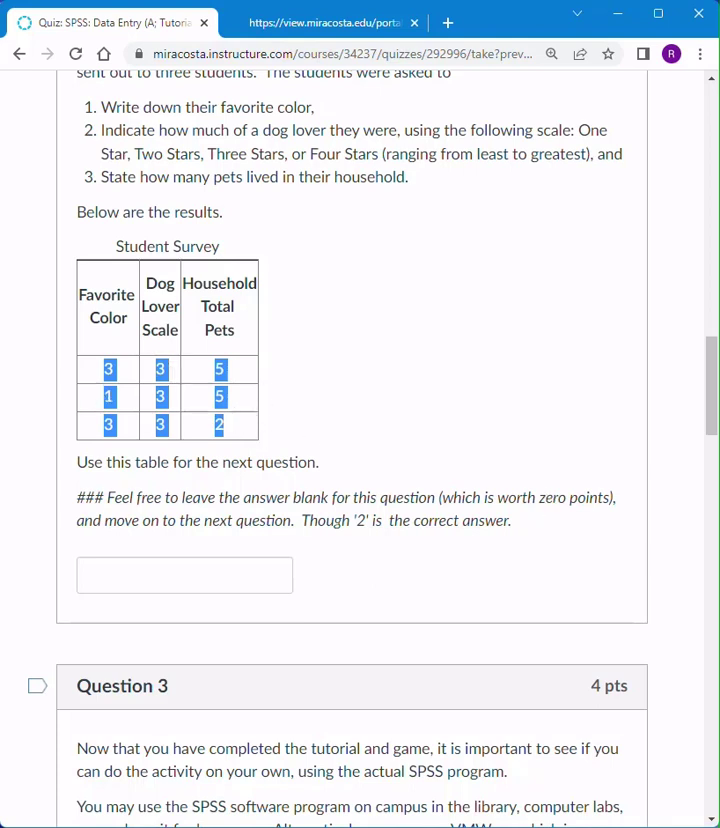
right_click(219, 377)
click(252, 398)
key(alt+Tab)
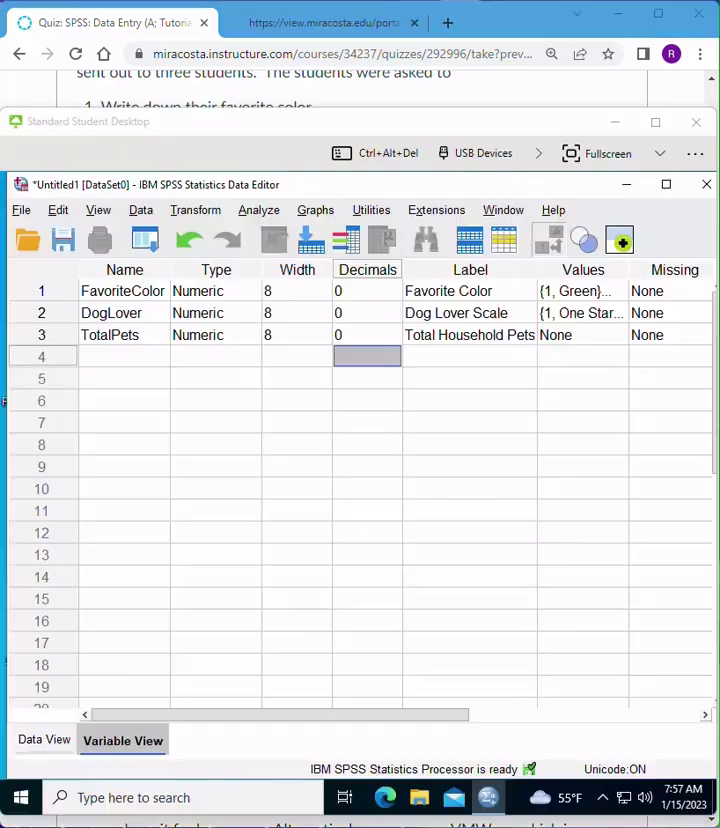
Paste the three survey rows into SPSS Data View, starting at the first FavoriteColor cell
click(36, 742)
click(36, 742)
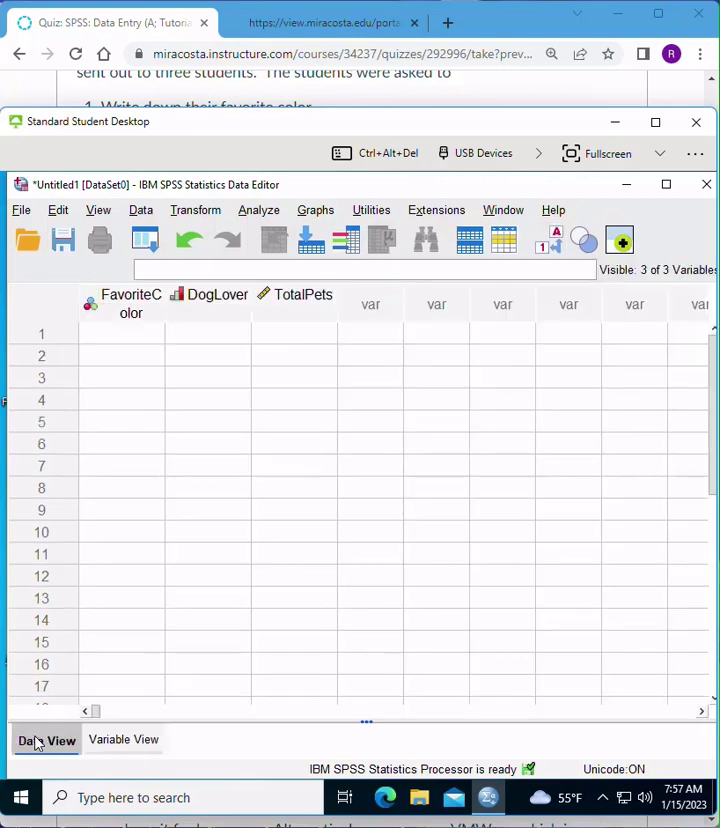
click(111, 340)
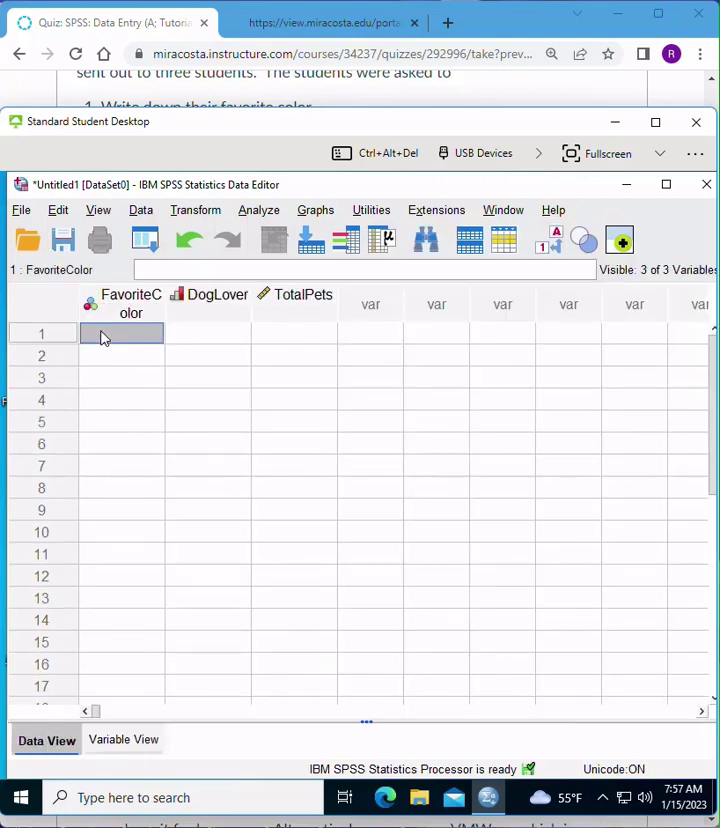
right_click(101, 338)
click(153, 445)
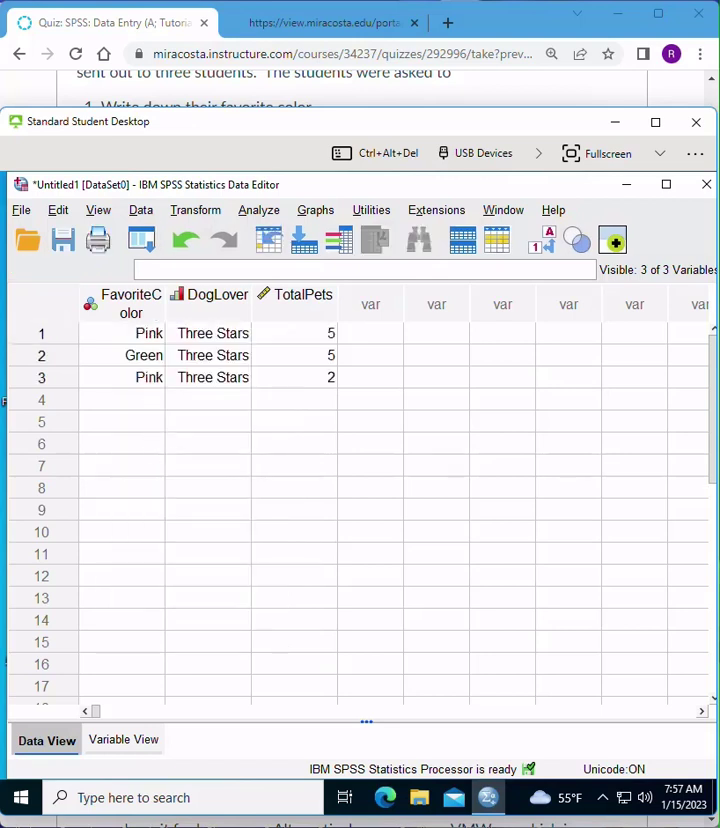
Turn Value Labels off to compare raw numbers with the quiz, then turn labels back on
click(109, 215)
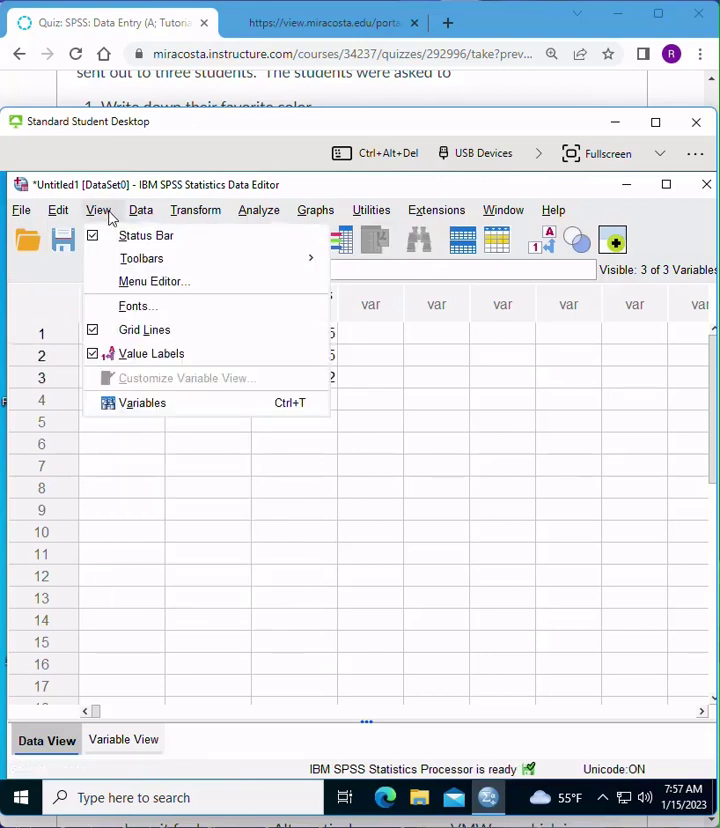
click(91, 356)
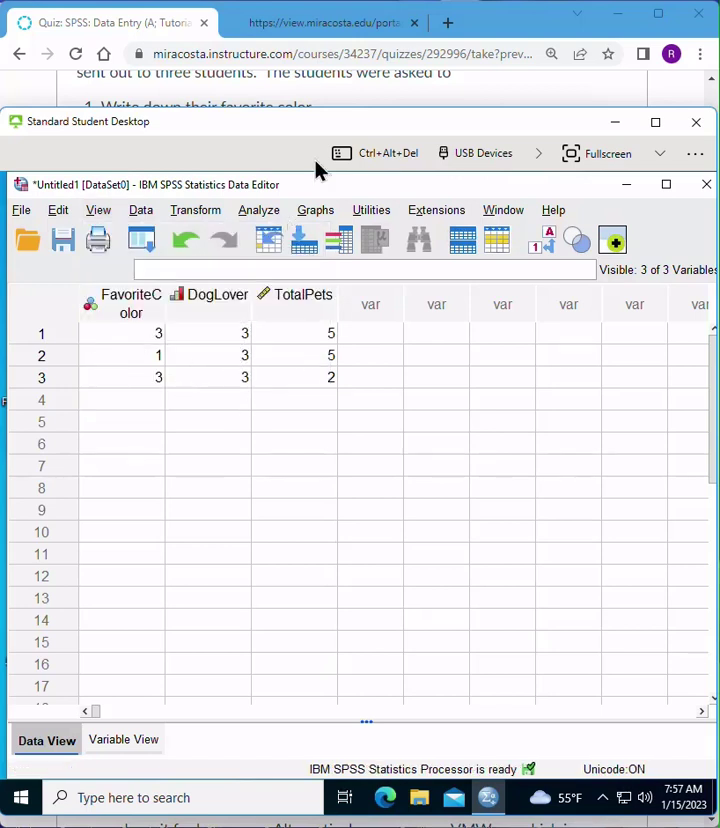
click(491, 36)
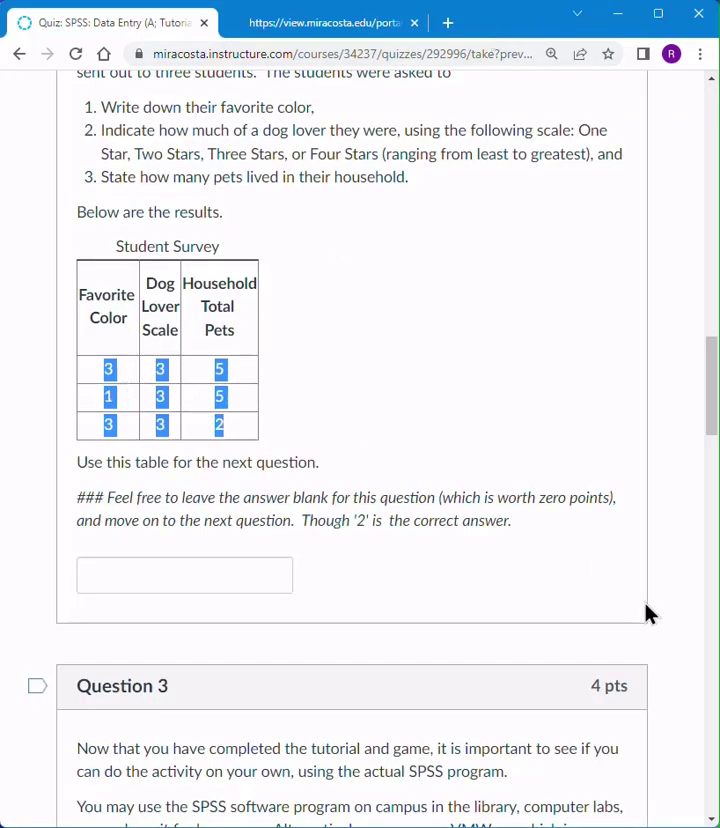
key(alt+Tab)
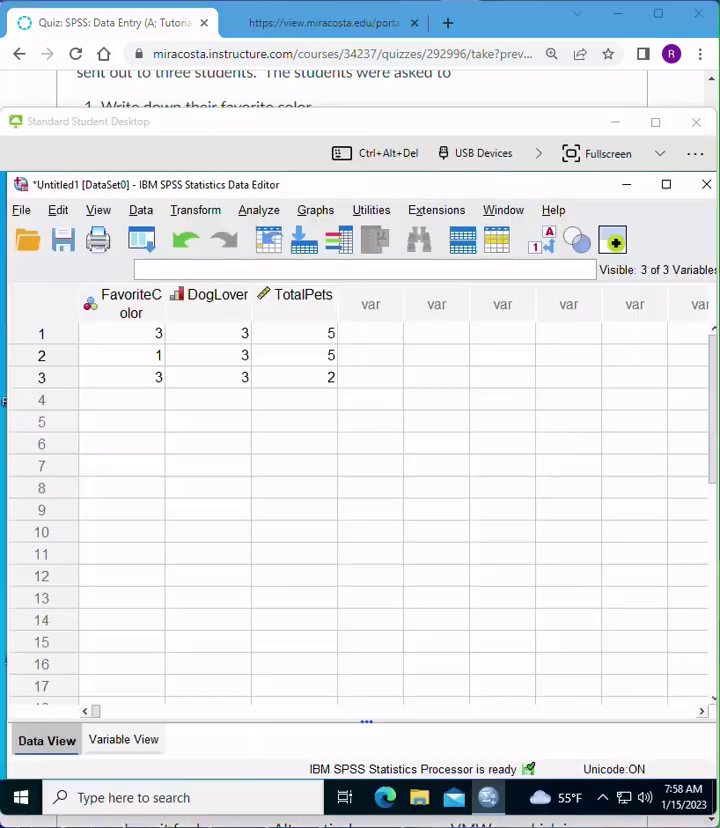
click(99, 210)
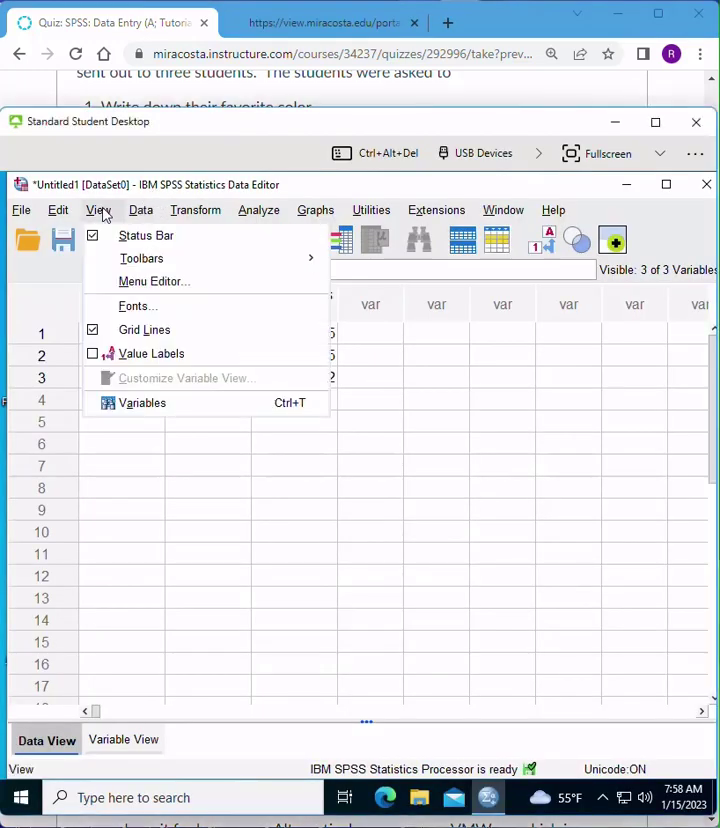
click(92, 354)
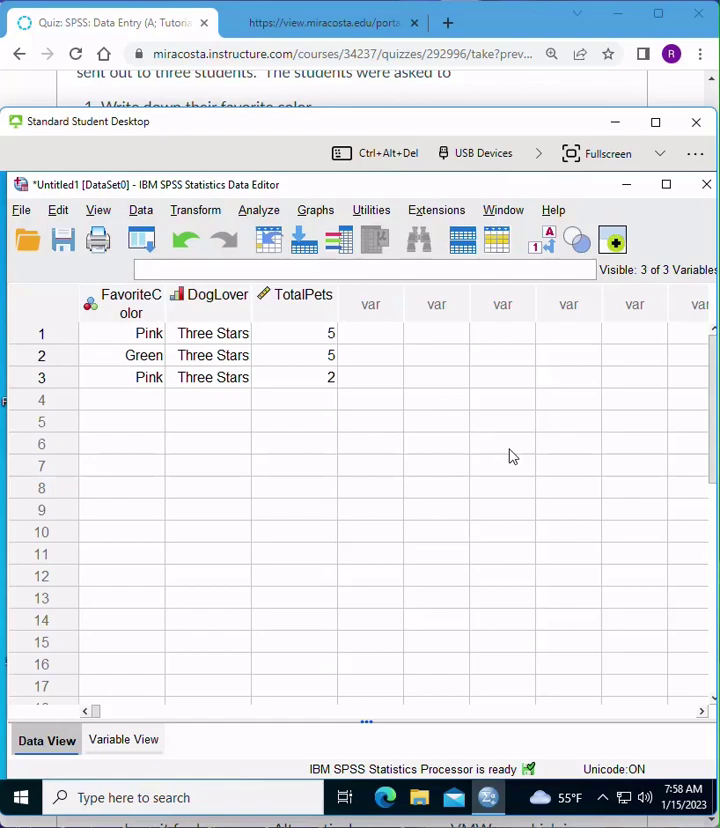
click(616, 121)
scroll(458, 595, down, 7)
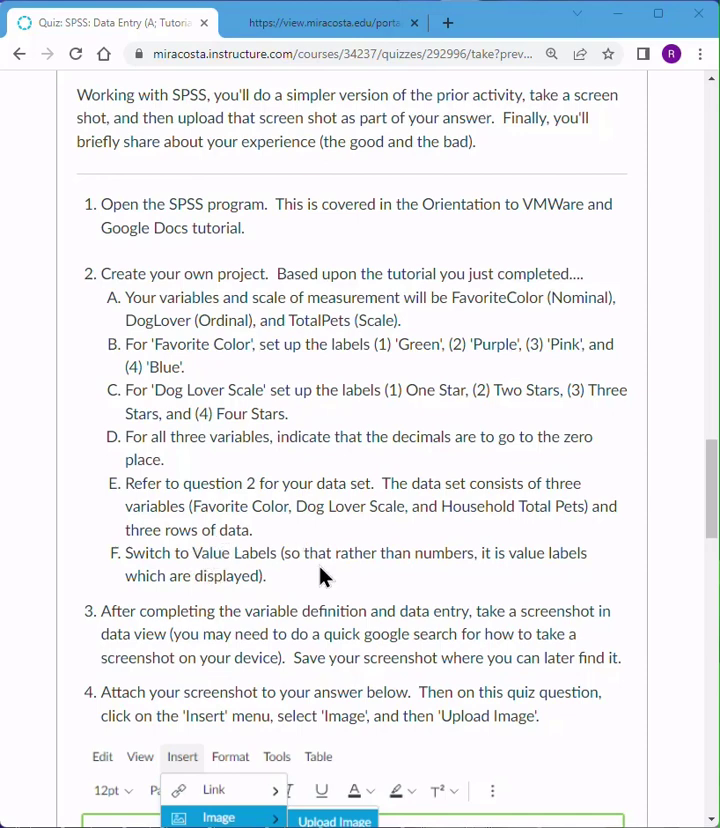
Scroll down the quiz page to the Question 3 answer editor
scroll(334, 583, down, 2)
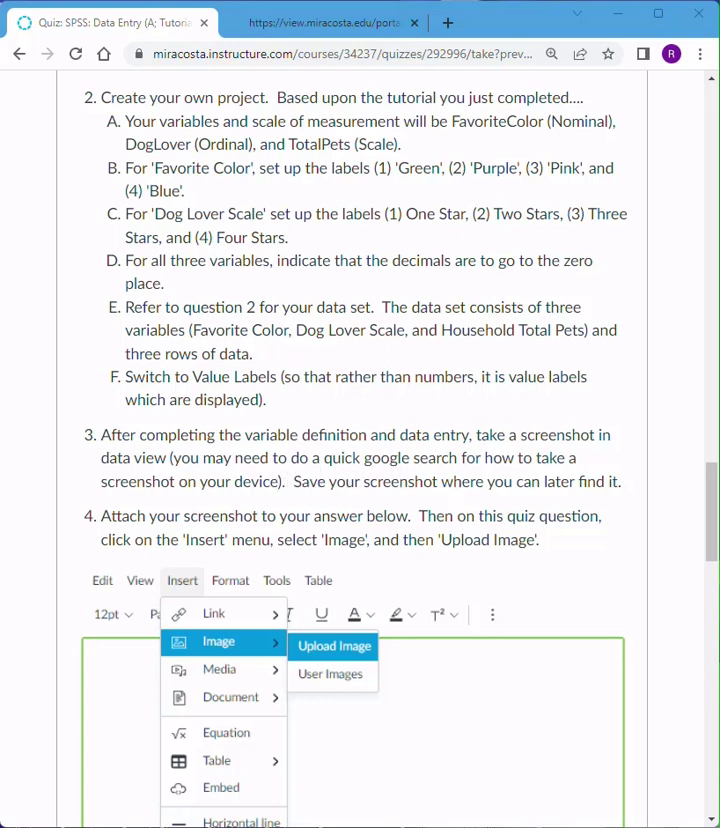
scroll(503, 552, down, 6)
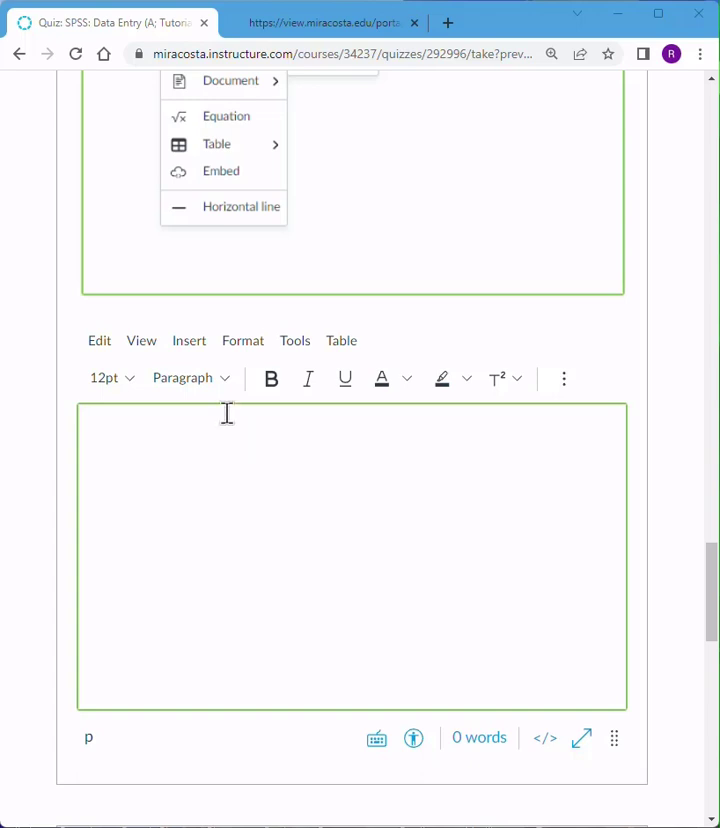
Upload the screenshot 2023-01-15_8-02-28.png from Downloads as an image in the Question 3 answer
click(196, 345)
mouse_move(213, 408)
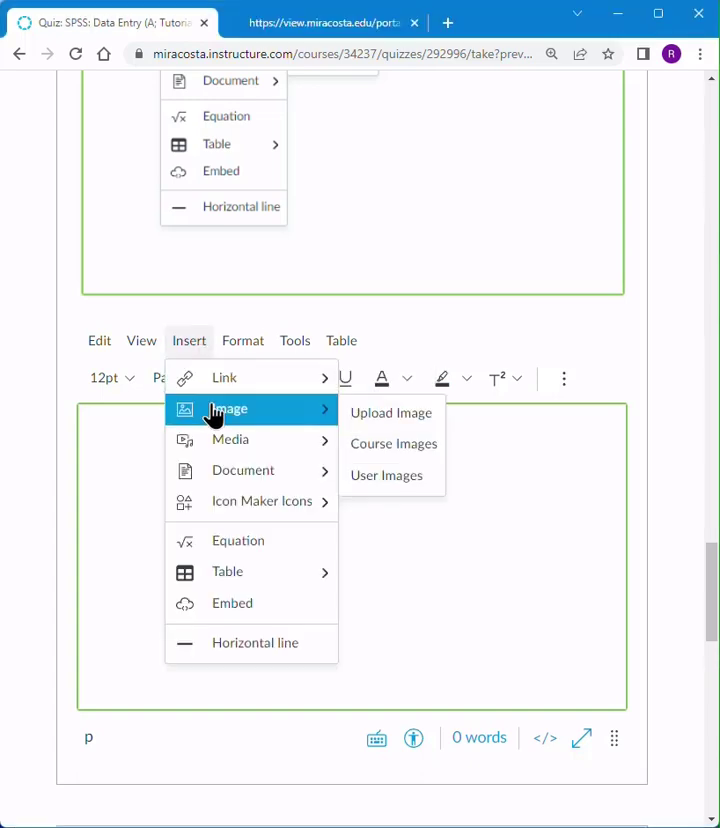
click(391, 415)
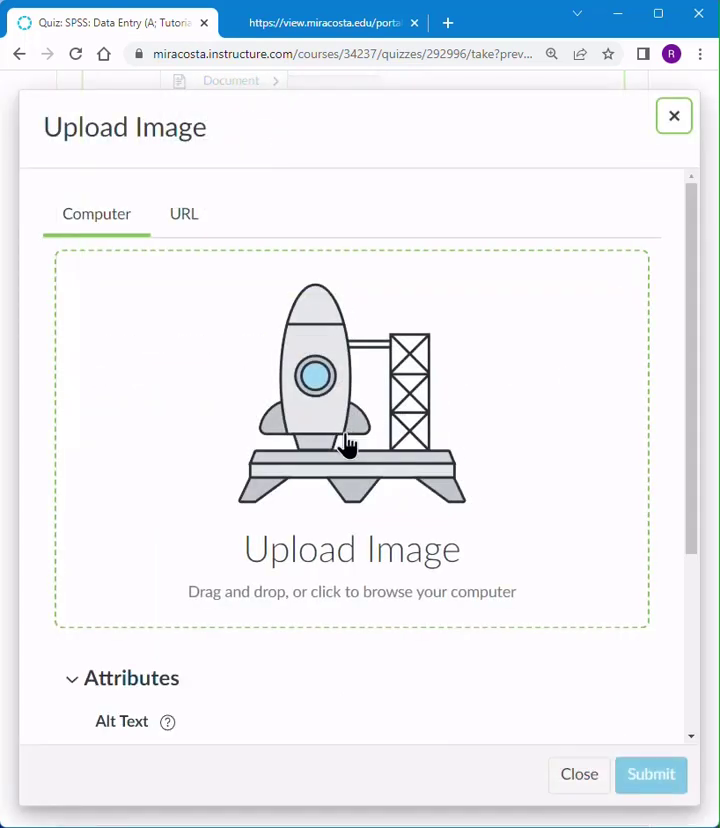
click(254, 378)
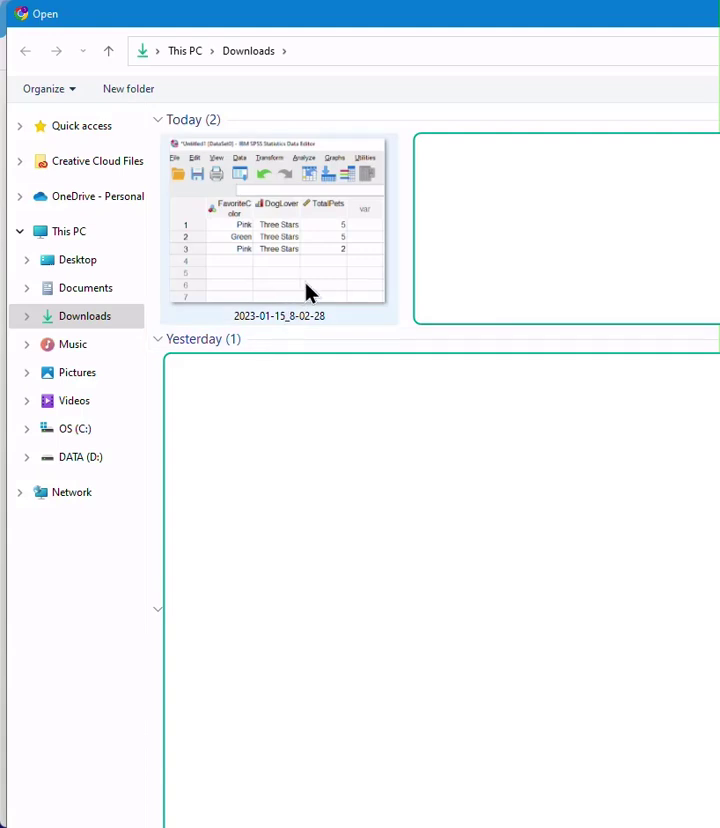
click(244, 272)
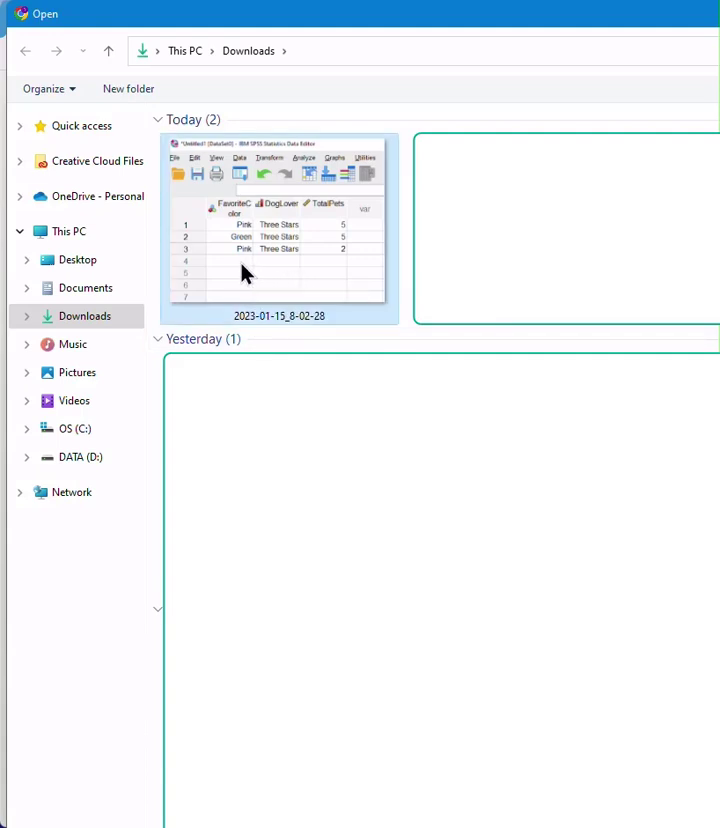
double_click(296, 268)
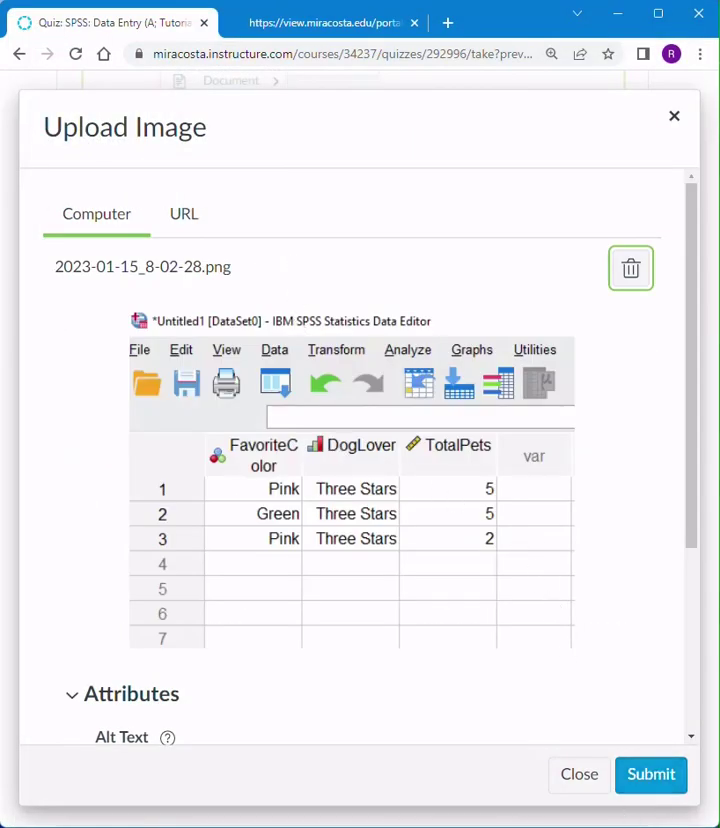
click(651, 774)
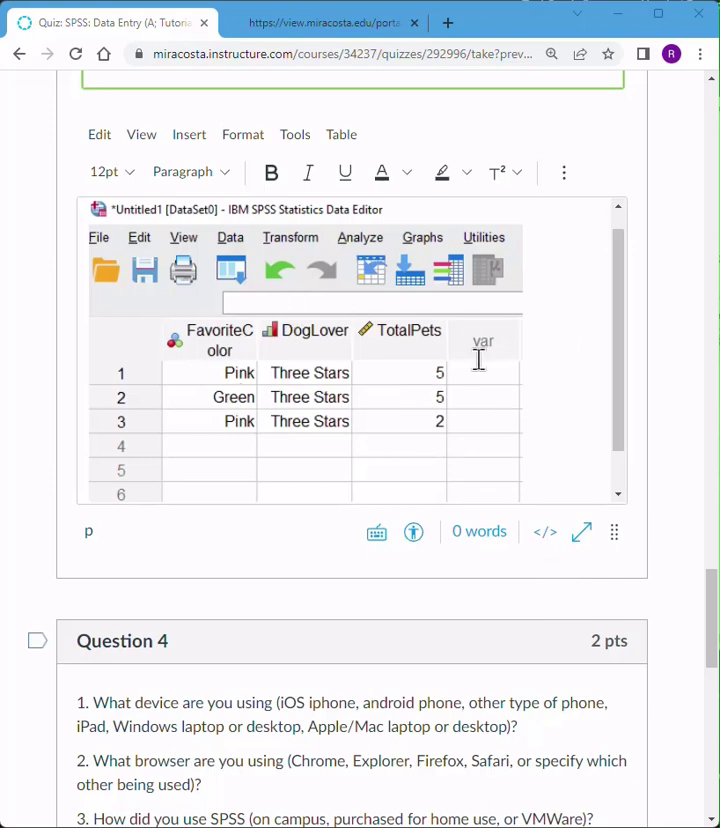
Scroll down the quiz page toward the Submit Quiz button
scroll(403, 360, up, 1)
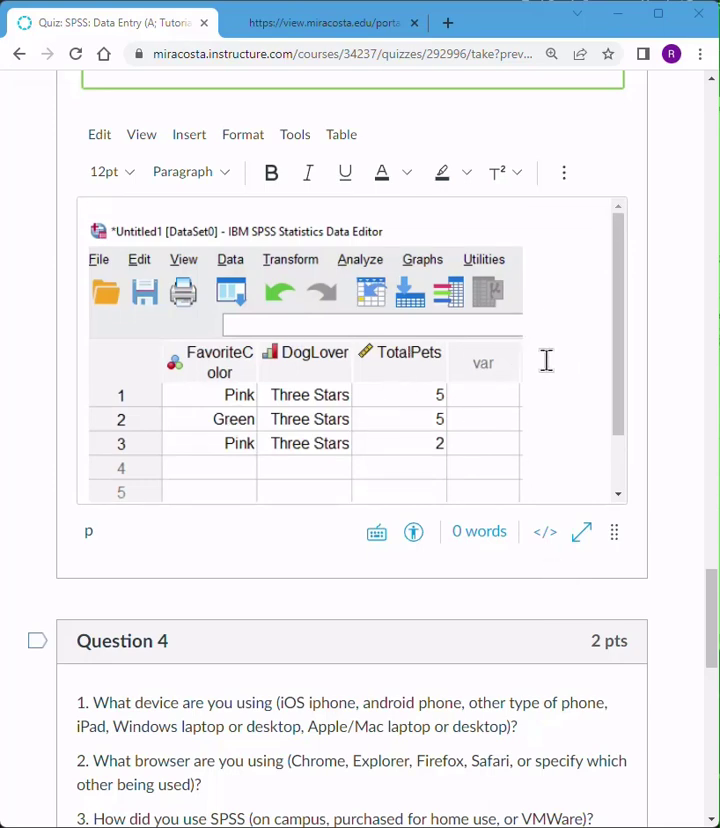
scroll(648, 407, down, 1)
scroll(648, 407, down, 4)
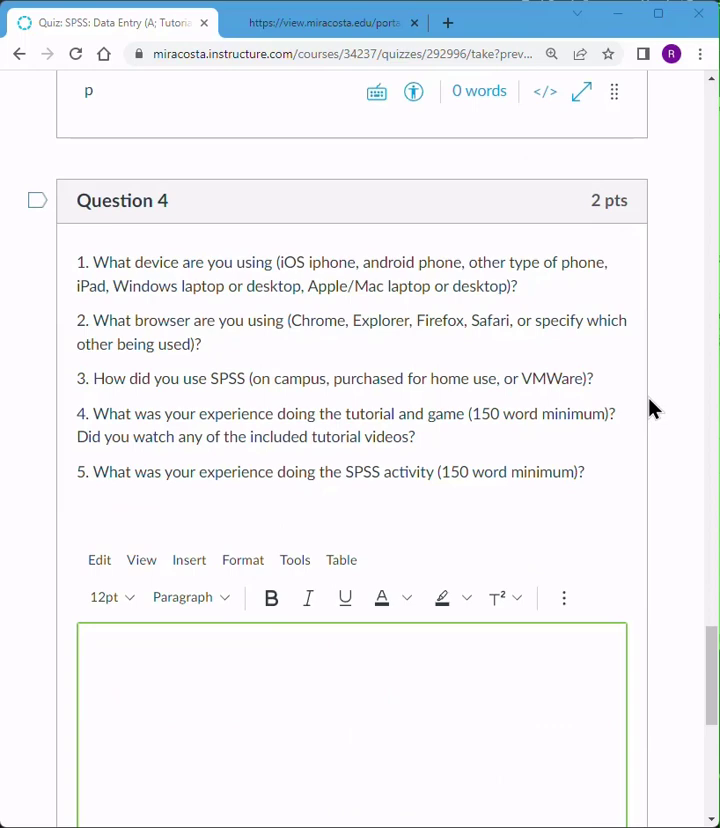
scroll(640, 400, down, 2)
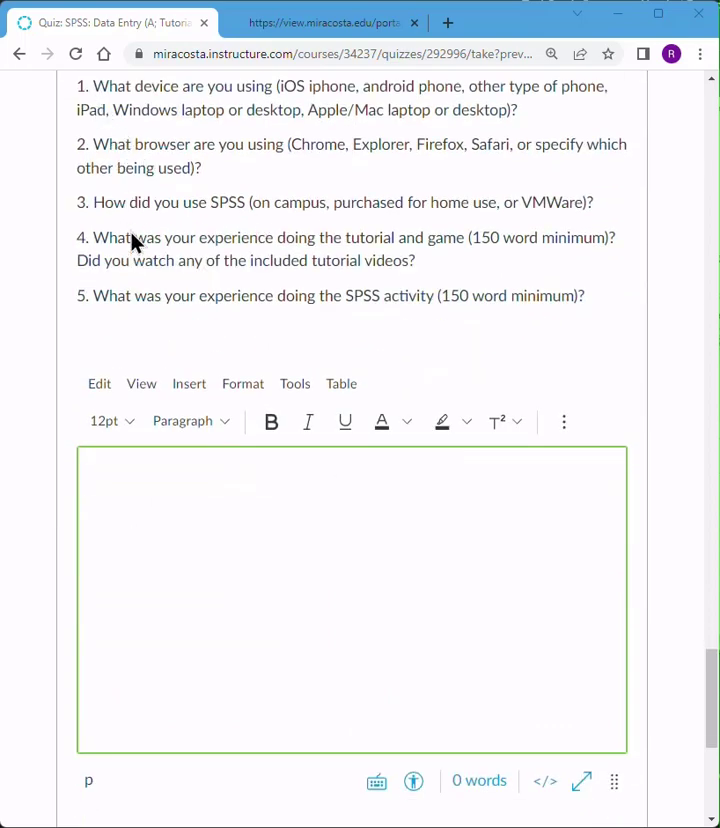
scroll(284, 333, down, 3)
scroll(300, 340, down, 2)
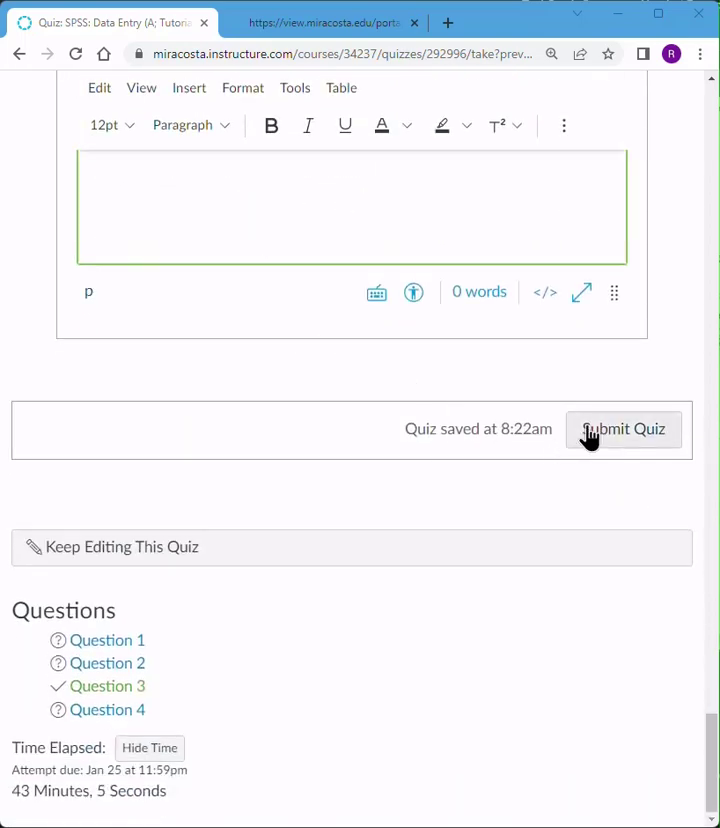